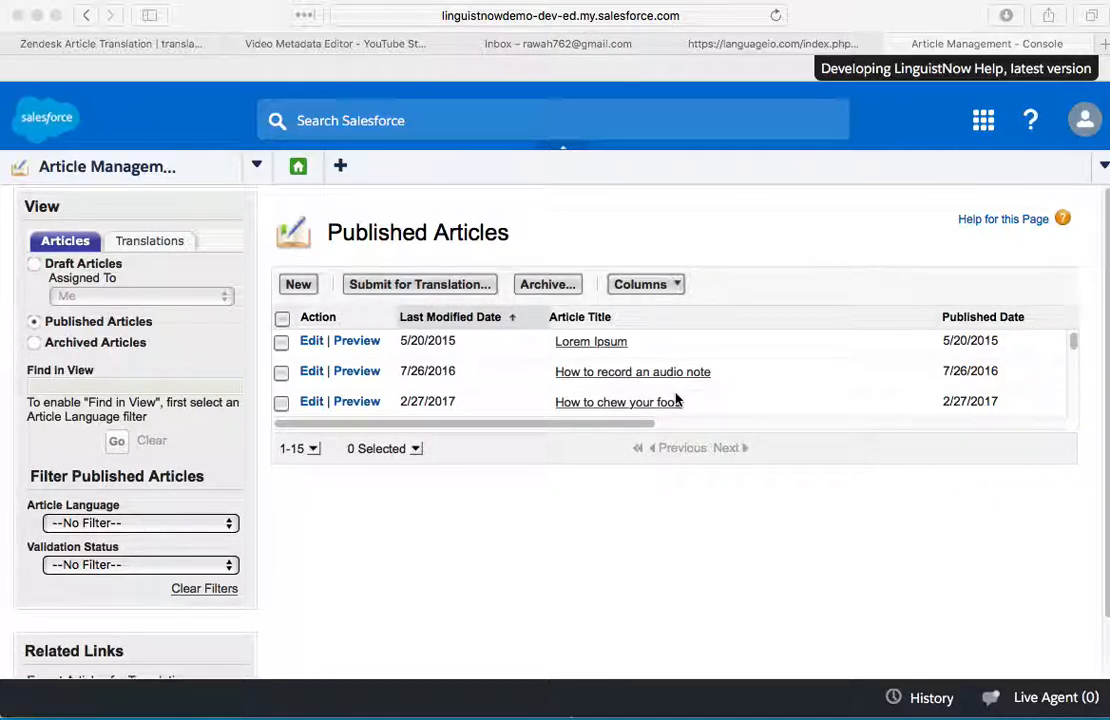
- Submit the published article "How to record an audio note" for translation into Spanish
click(282, 319)
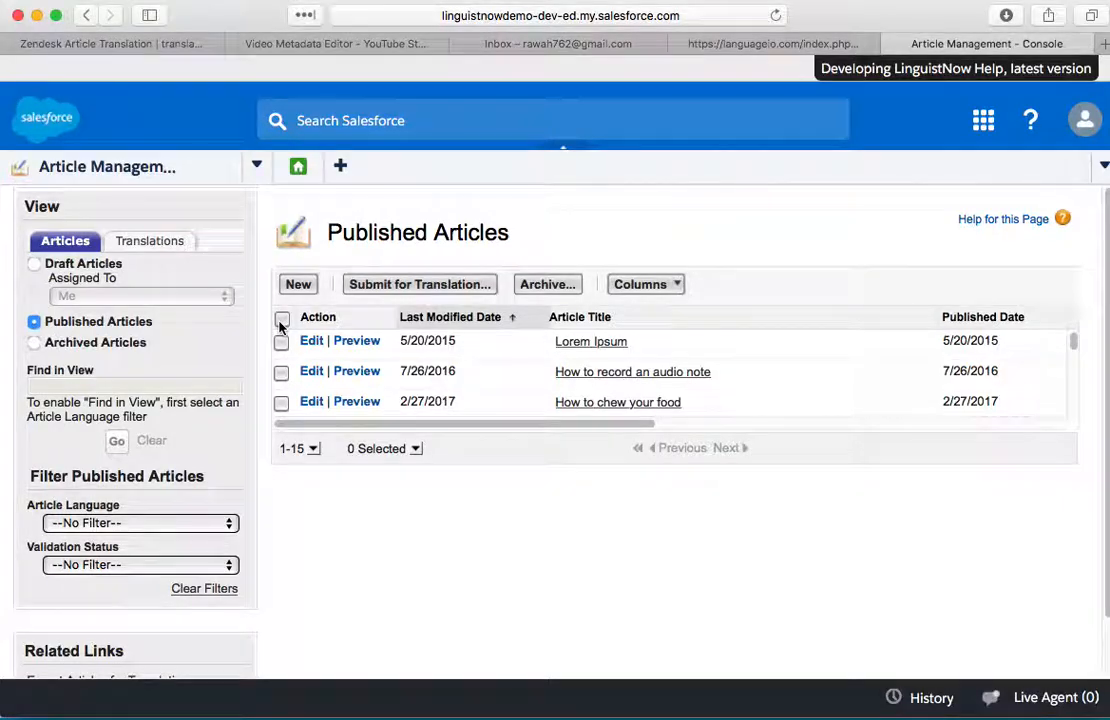
click(282, 319)
click(282, 320)
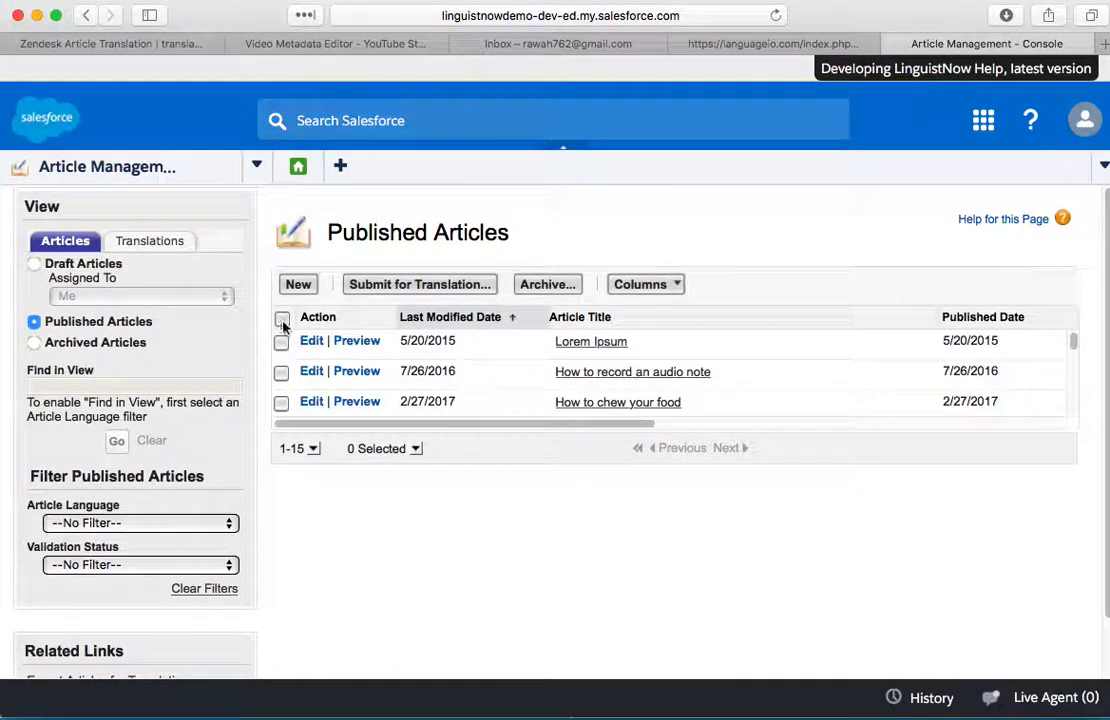
click(281, 372)
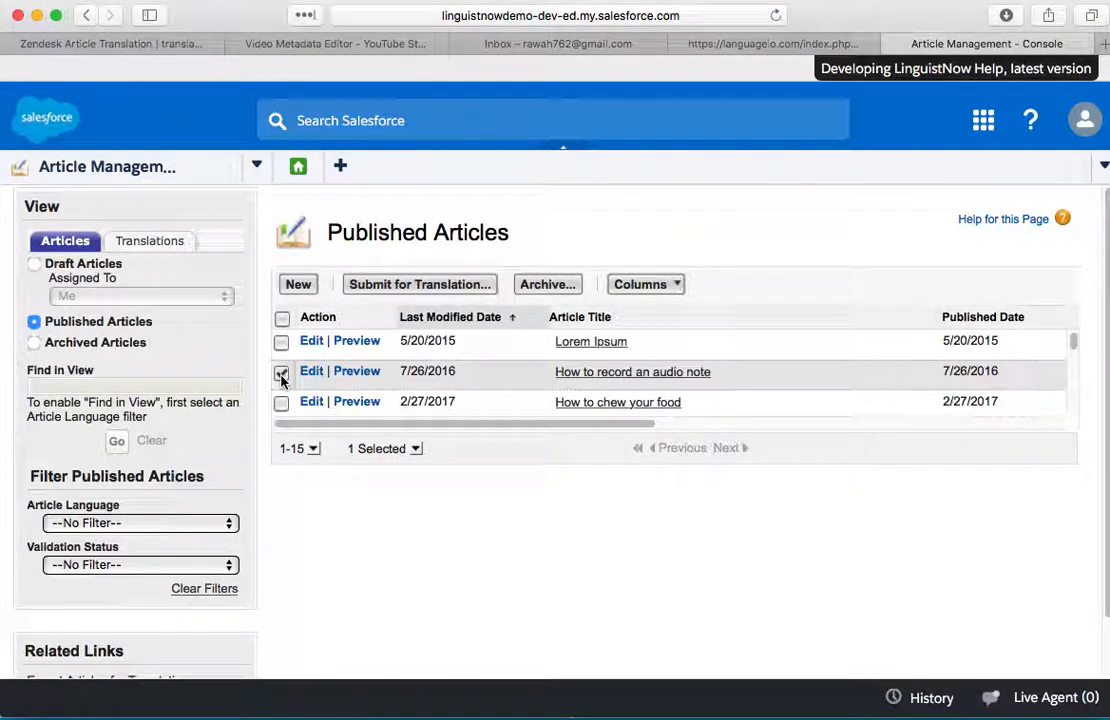
click(415, 286)
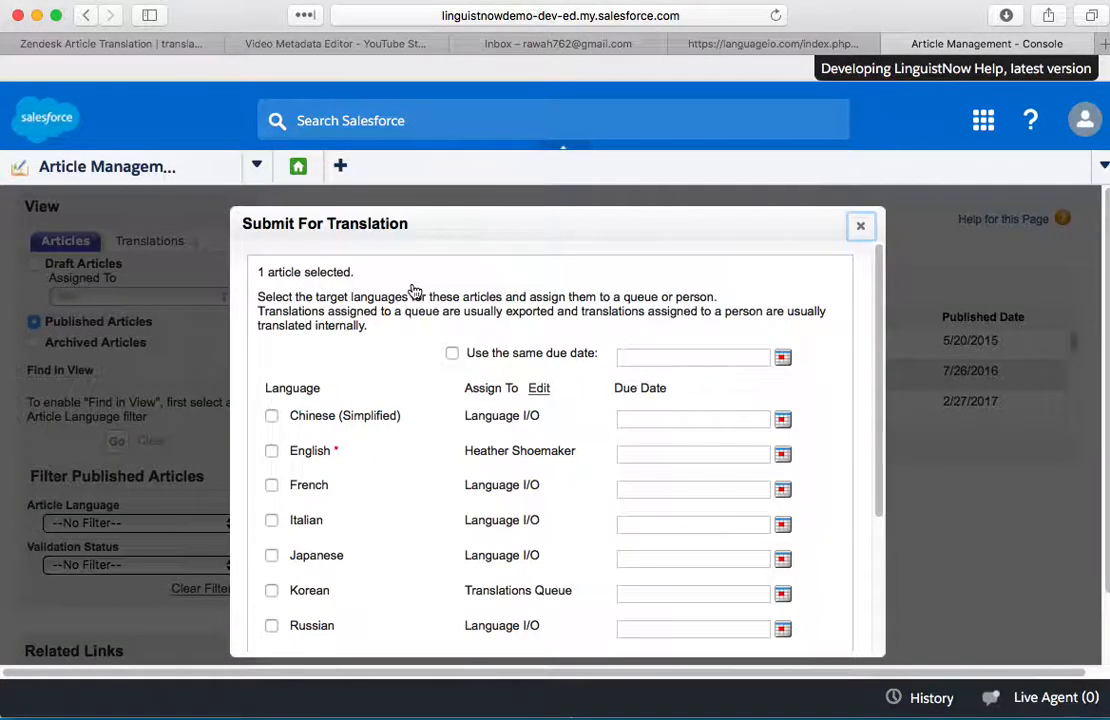
drag(872, 340, 875, 378)
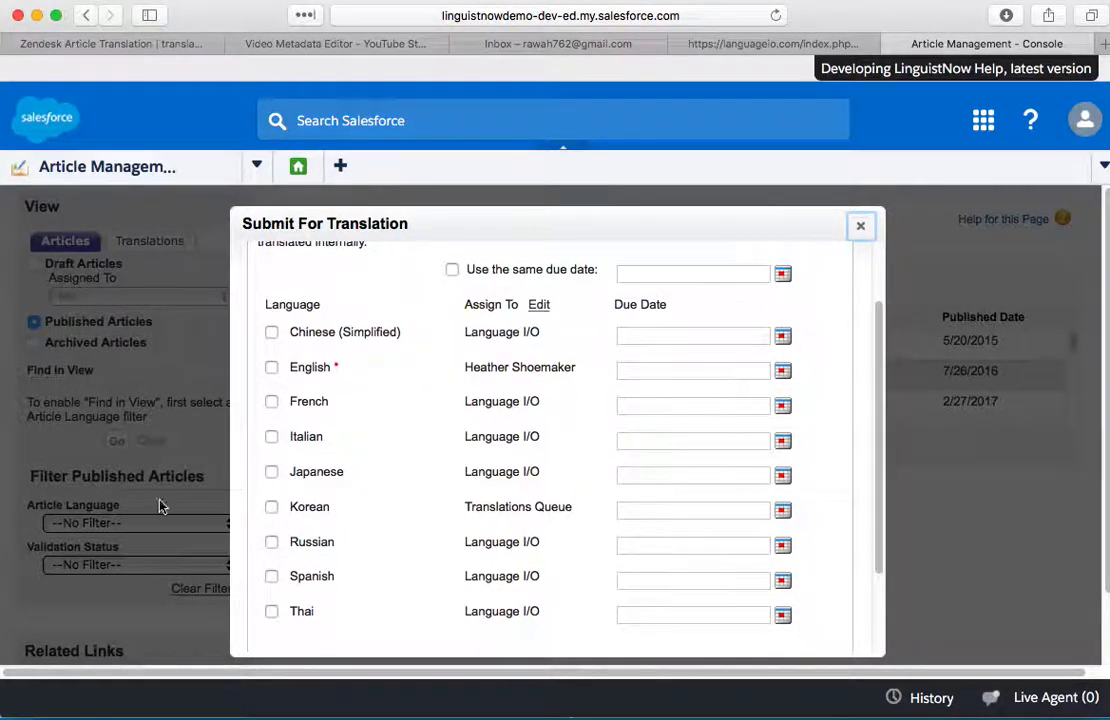
click(272, 578)
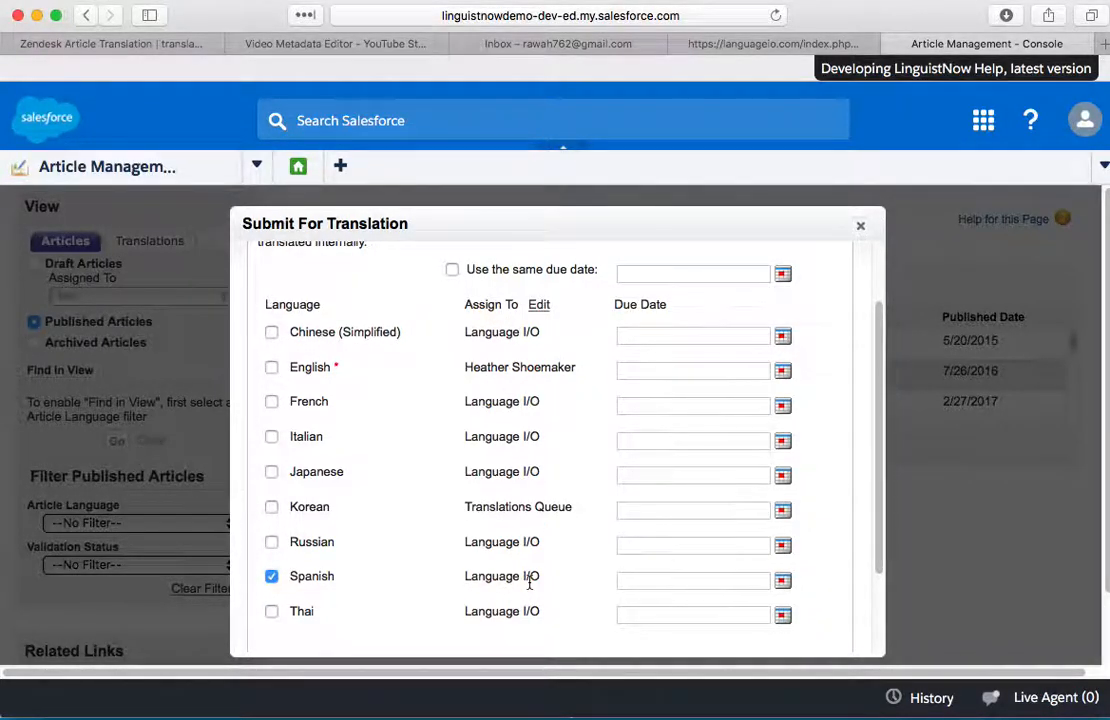
drag(880, 518, 880, 602)
click(511, 626)
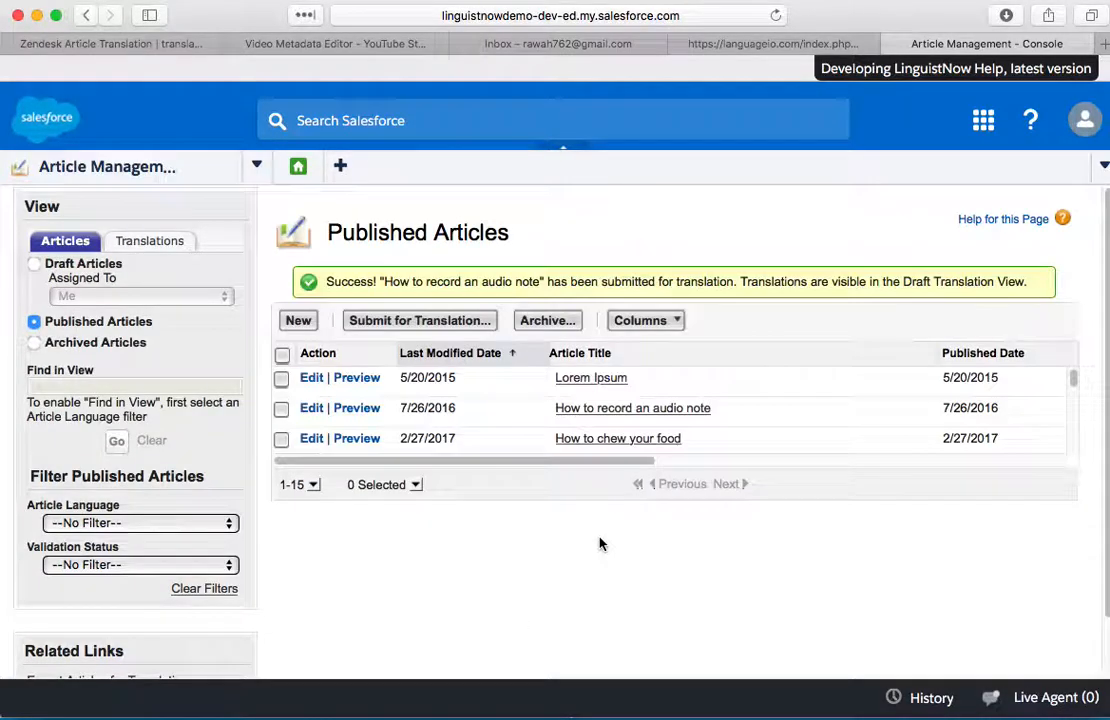
- Show the draft translations assigned to the Language I/O queue
click(142, 246)
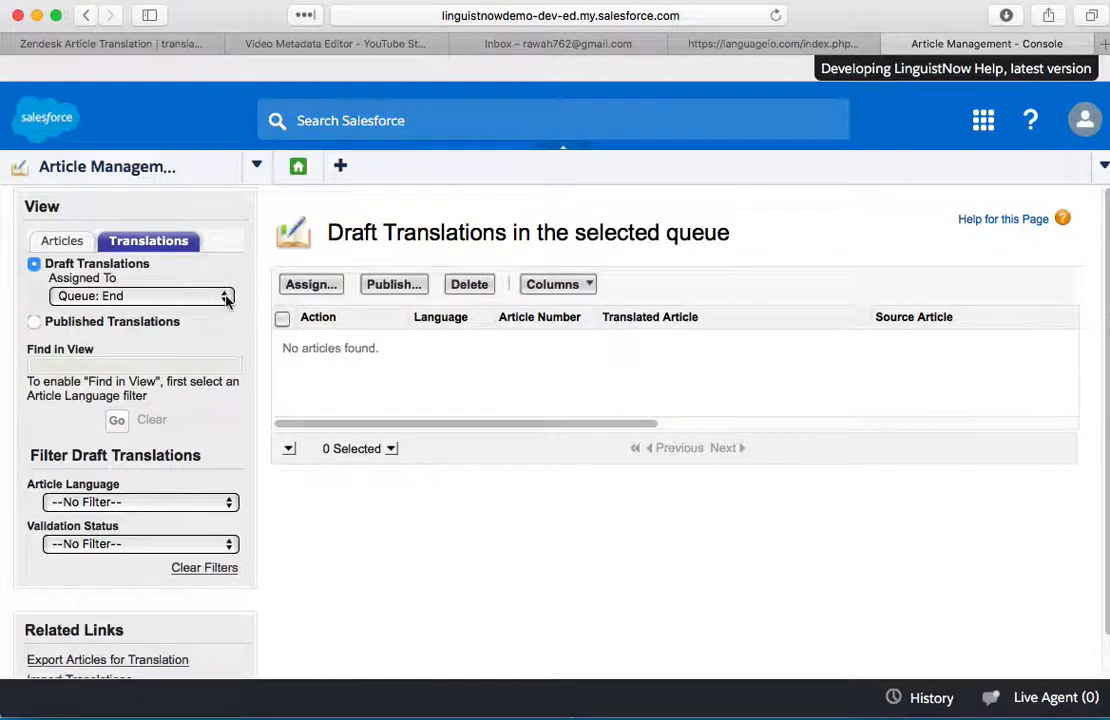
click(225, 293)
key(Escape)
click(198, 337)
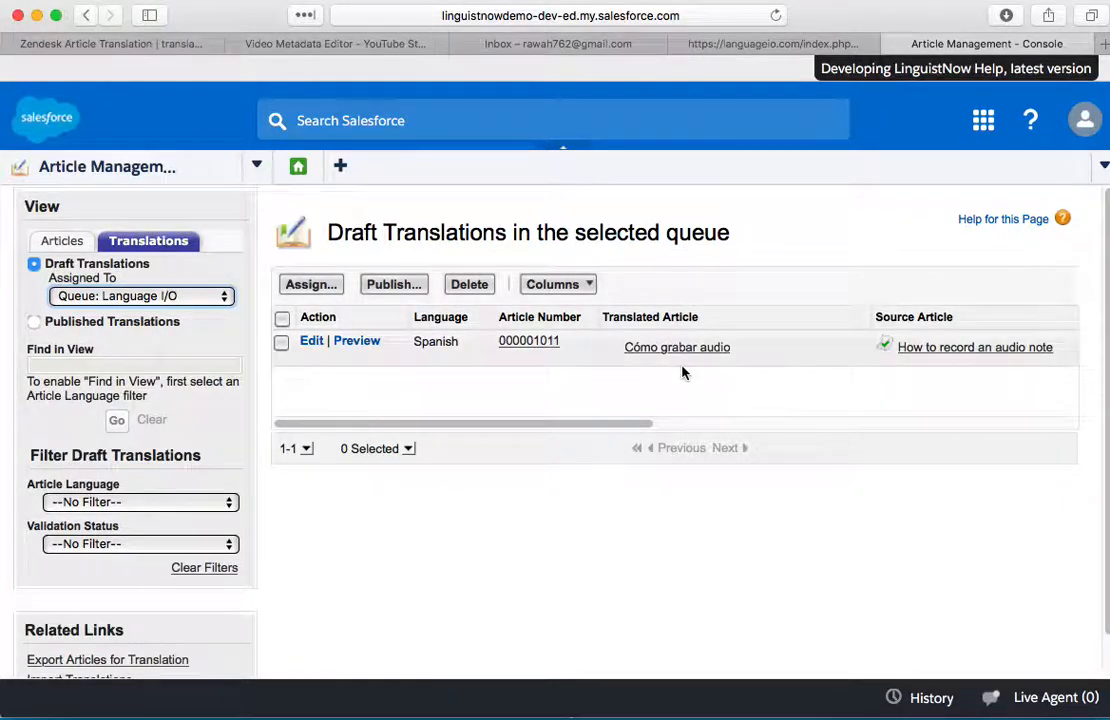
- Open LinguistNow Help XTM and name the translation project "November Updates"
click(254, 167)
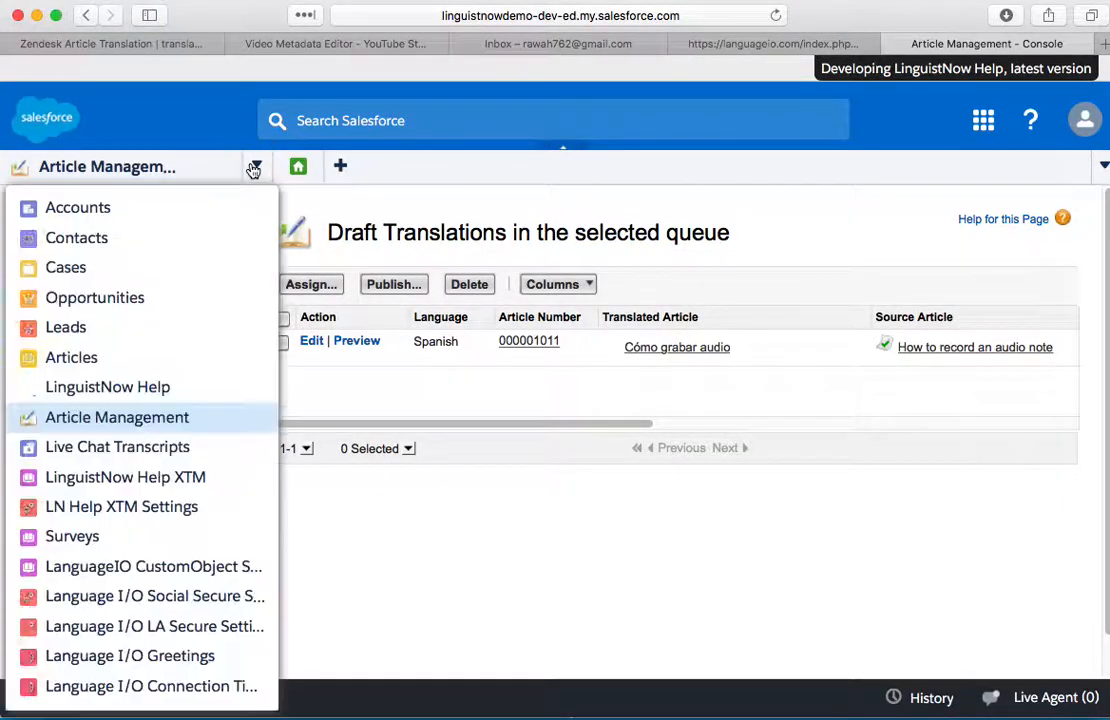
click(152, 477)
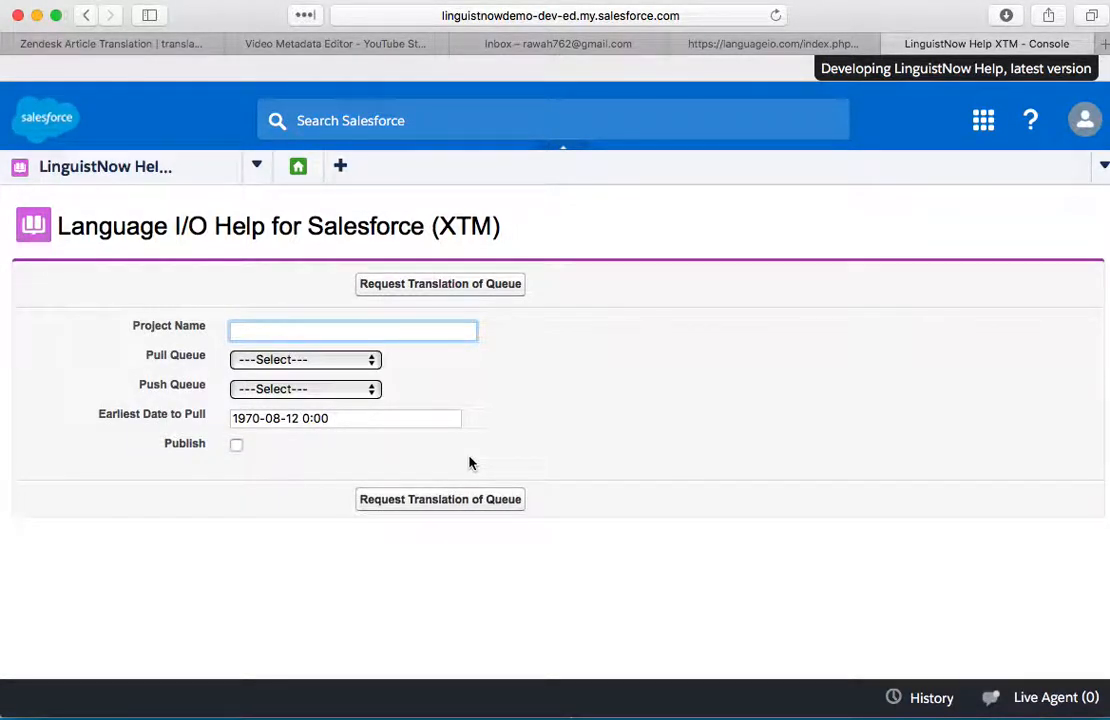
click(267, 328)
text(November Updates)
- Set both the pull queue and the push queue to Language I/O
click(272, 361)
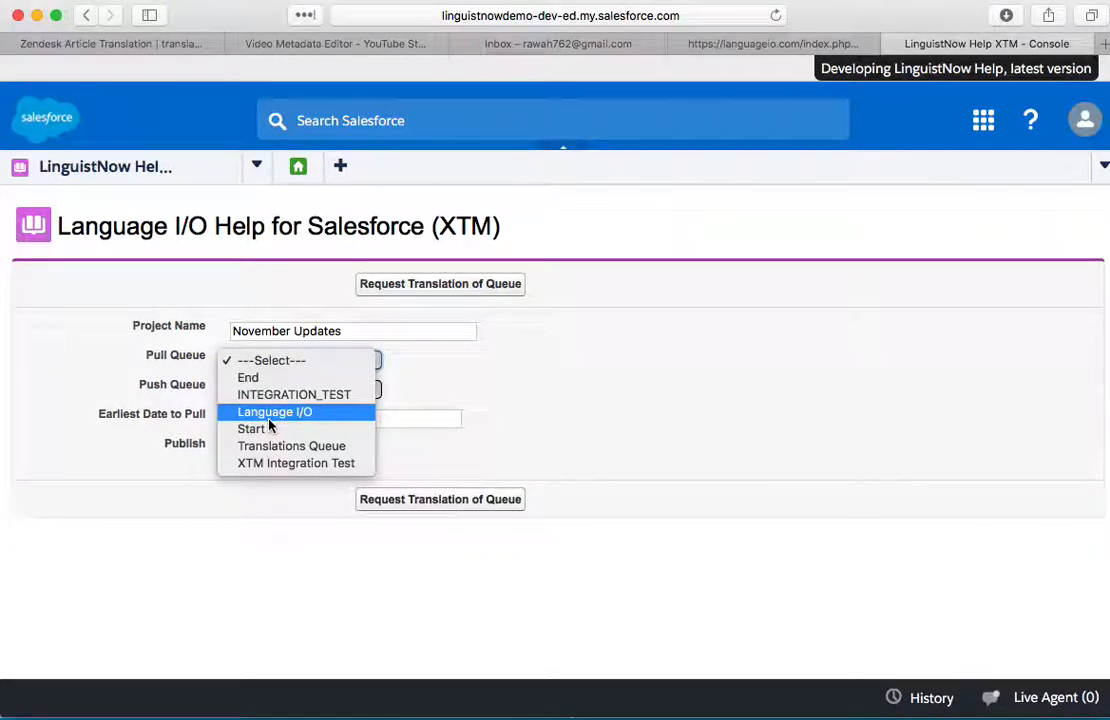
click(269, 420)
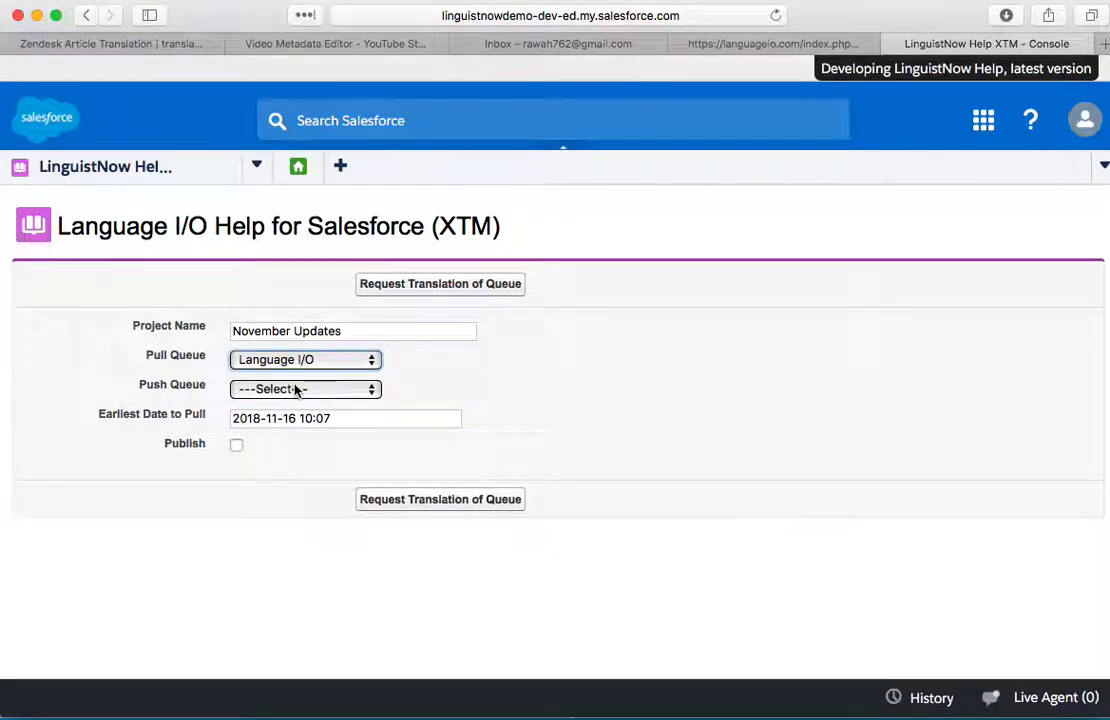
click(295, 389)
click(284, 441)
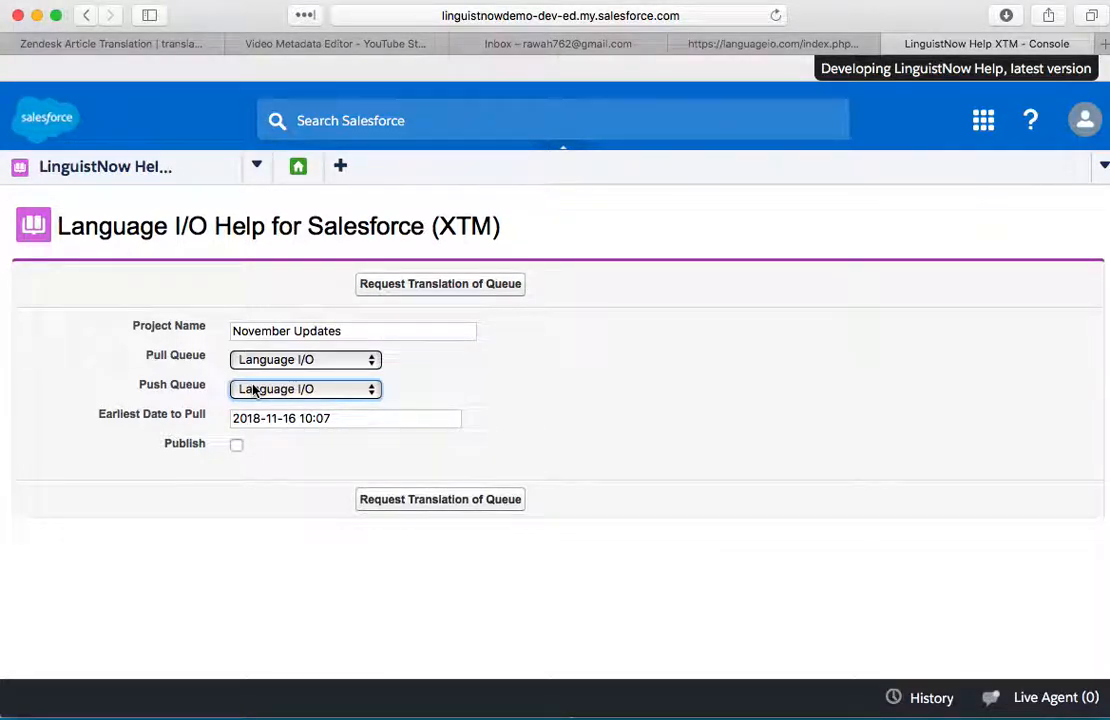
- Request translation of the queue with the Publish option off
click(236, 447)
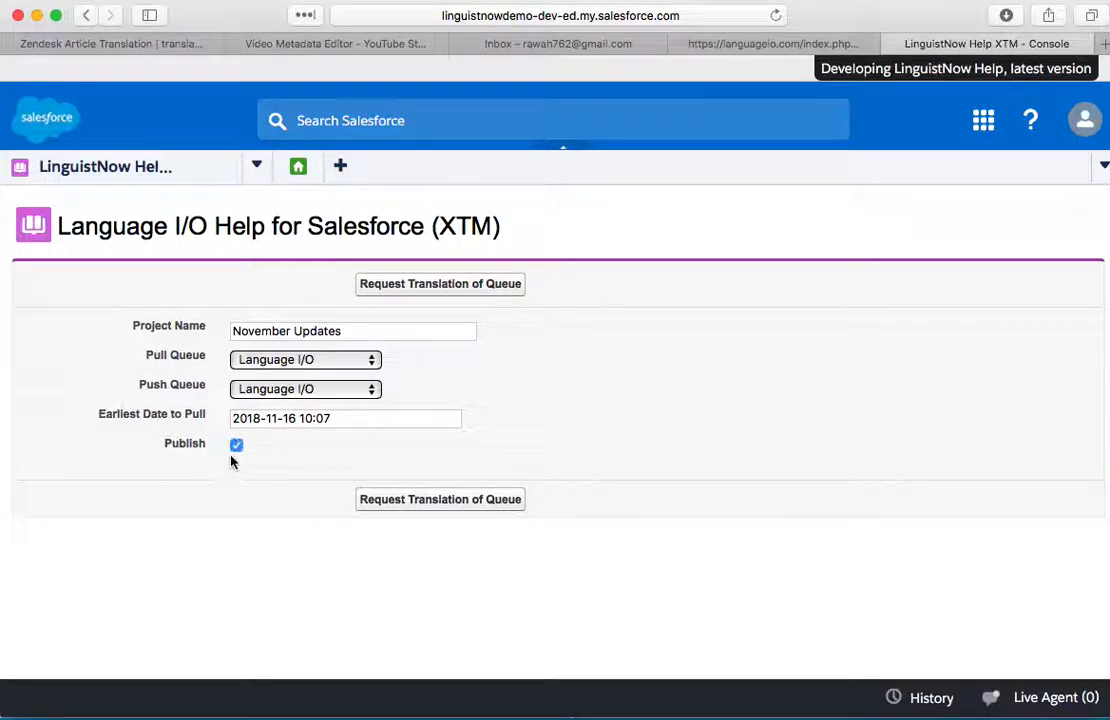
click(236, 447)
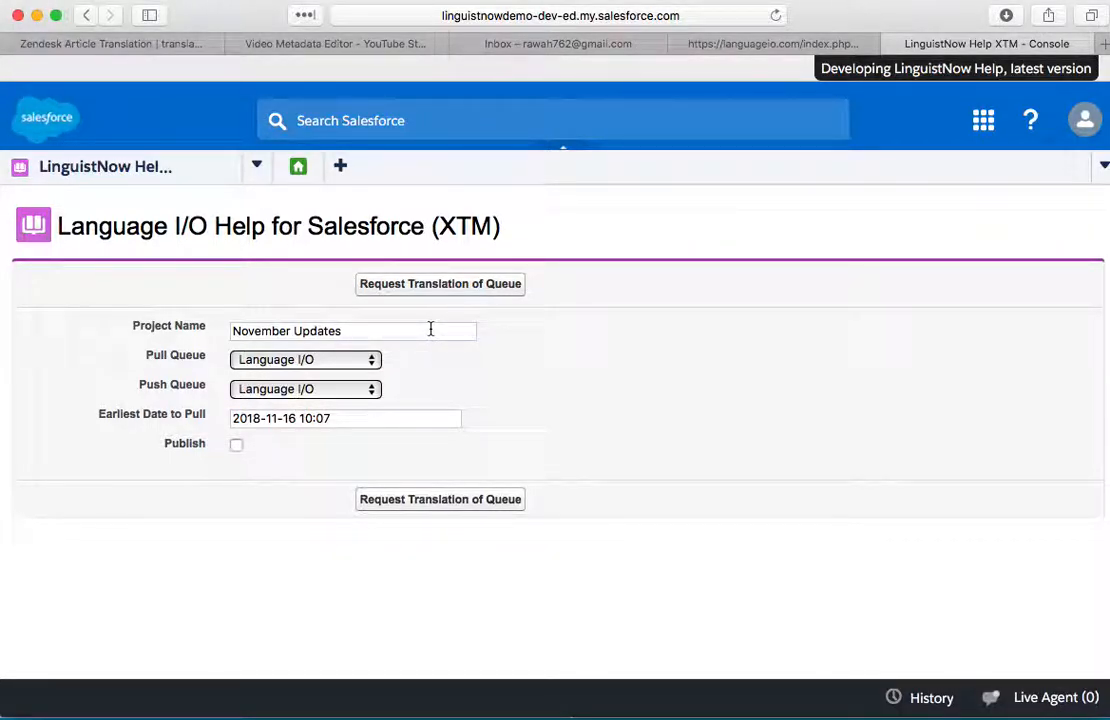
click(432, 505)
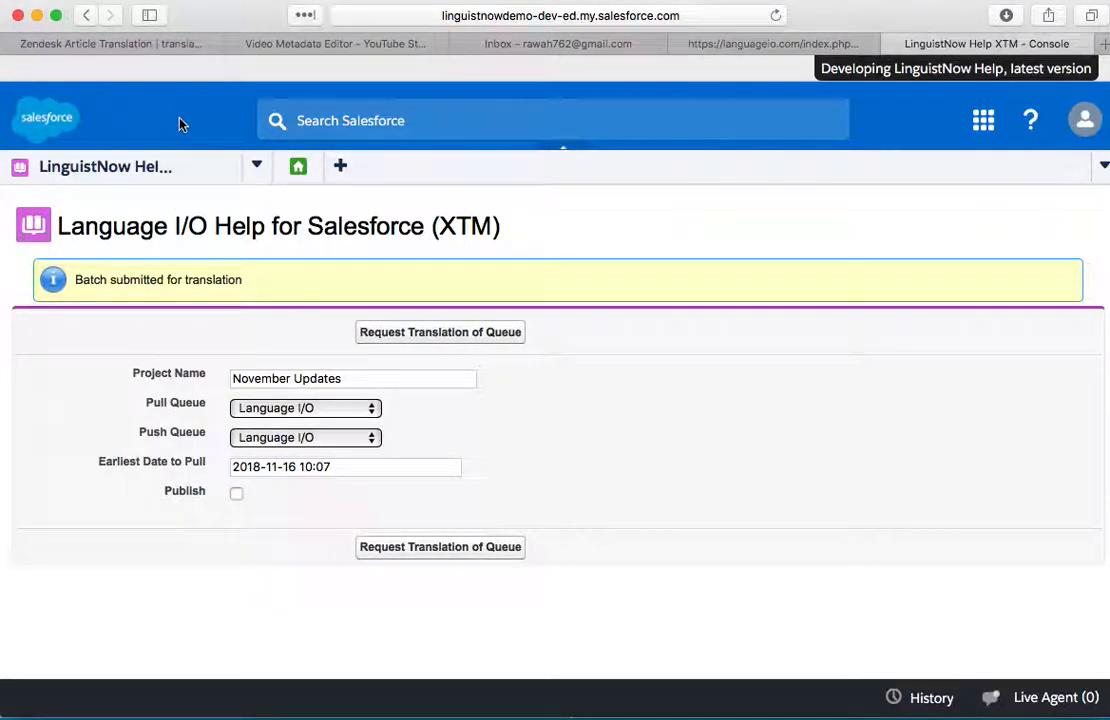
- Switch to XTM Cloud and reload the list of active tasks
click(185, 17)
drag(185, 17, 558, 716)
click(332, 551)
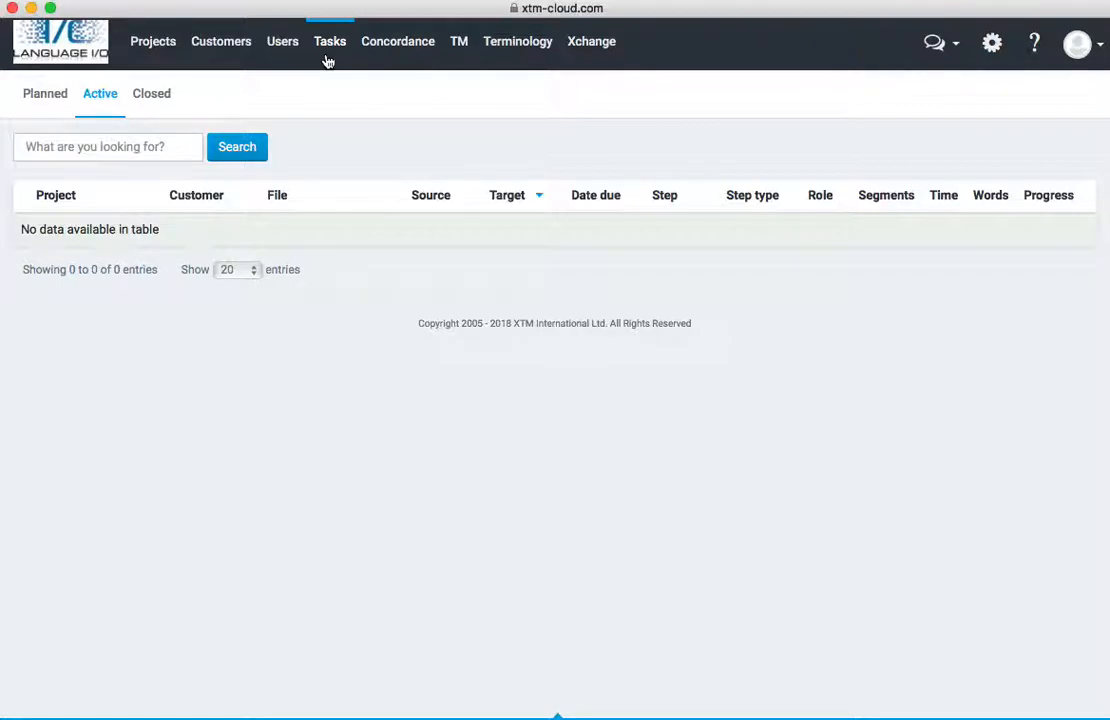
right_click(270, 398)
click(315, 426)
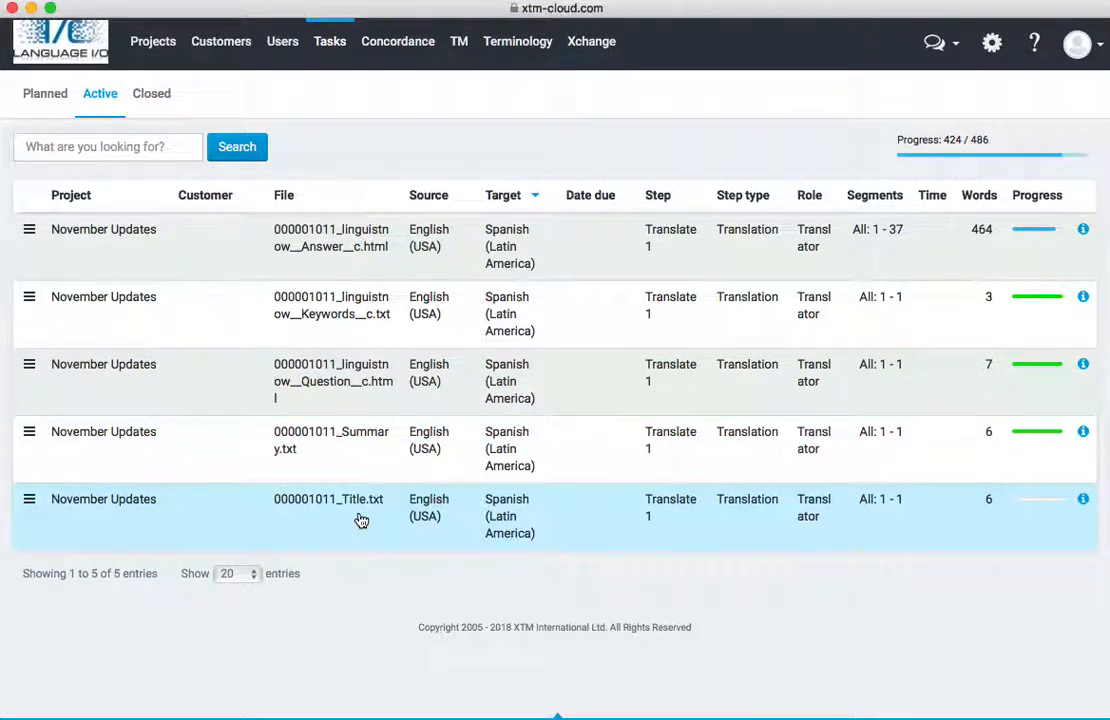
- Open the 000001011_linguistnow__Answer__c.html task in the Visual Editor and enlarge its window to fill the screen
click(31, 237)
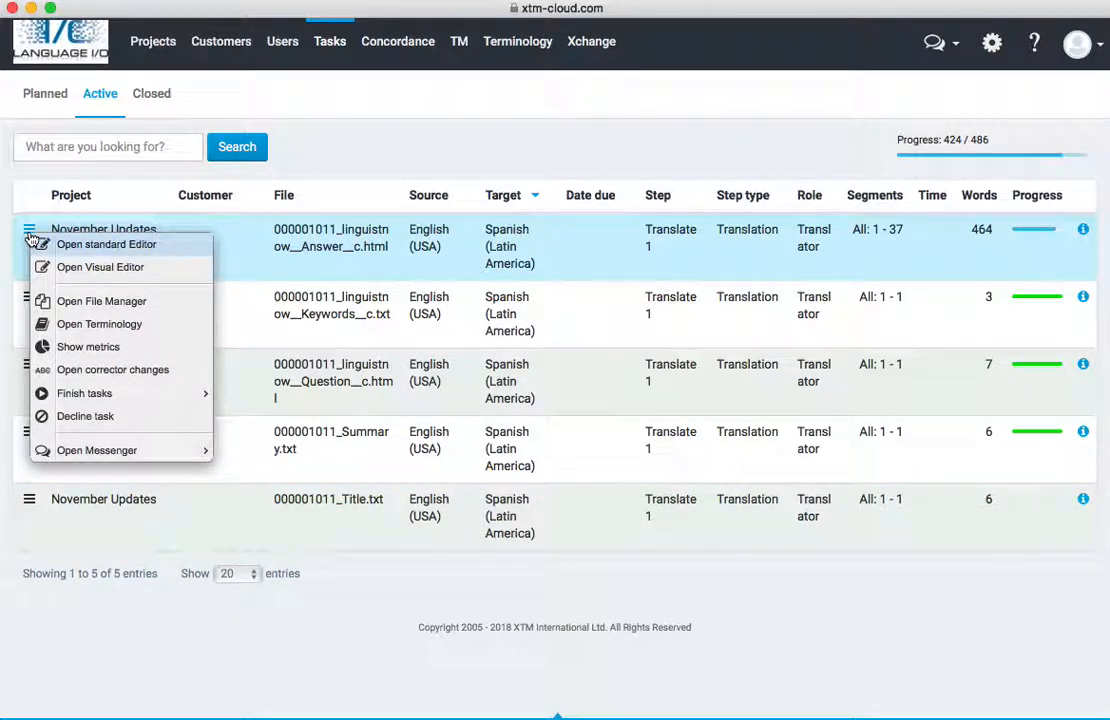
click(88, 268)
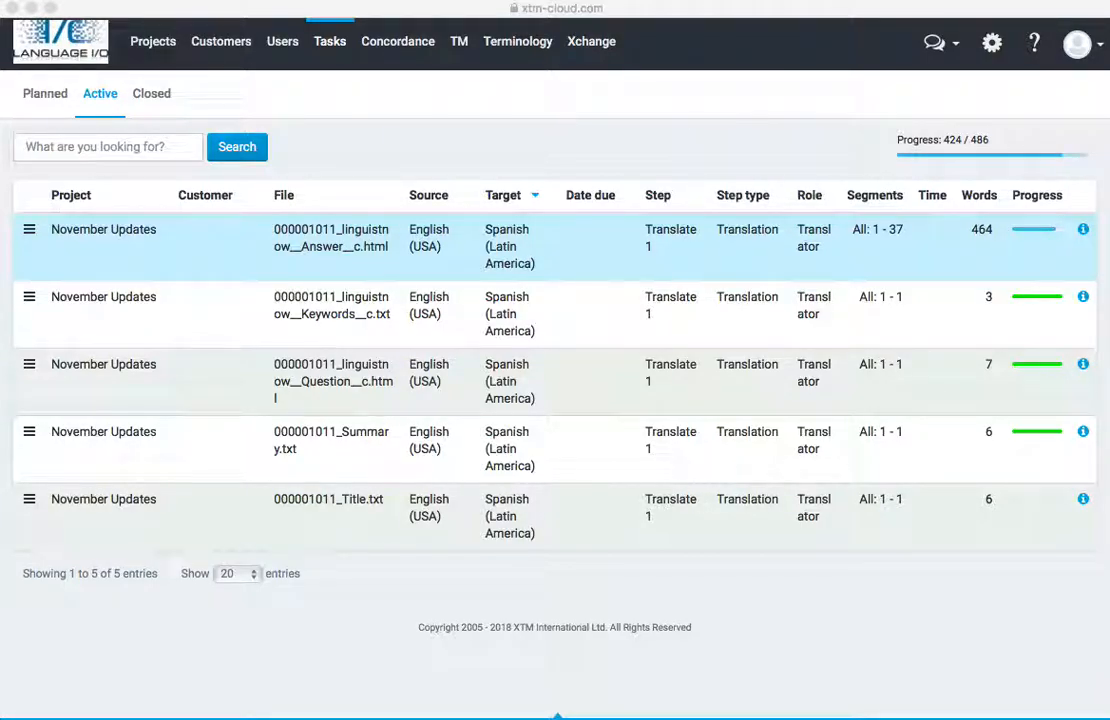
drag(982, 10, 380, 8)
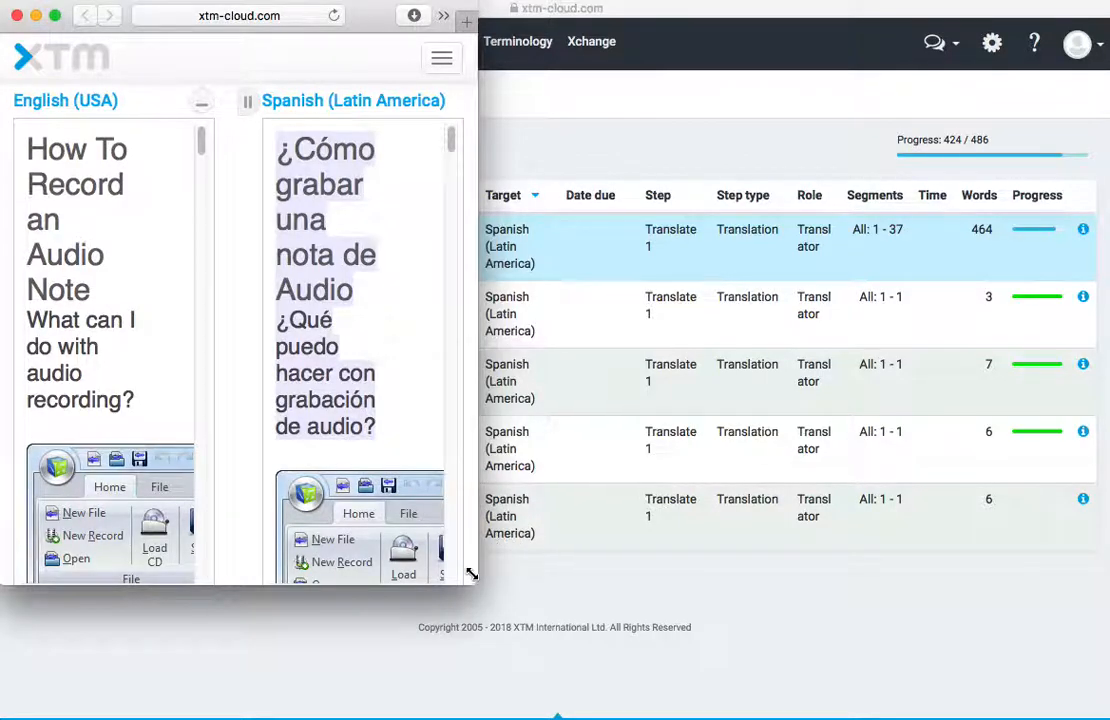
drag(471, 572, 1090, 707)
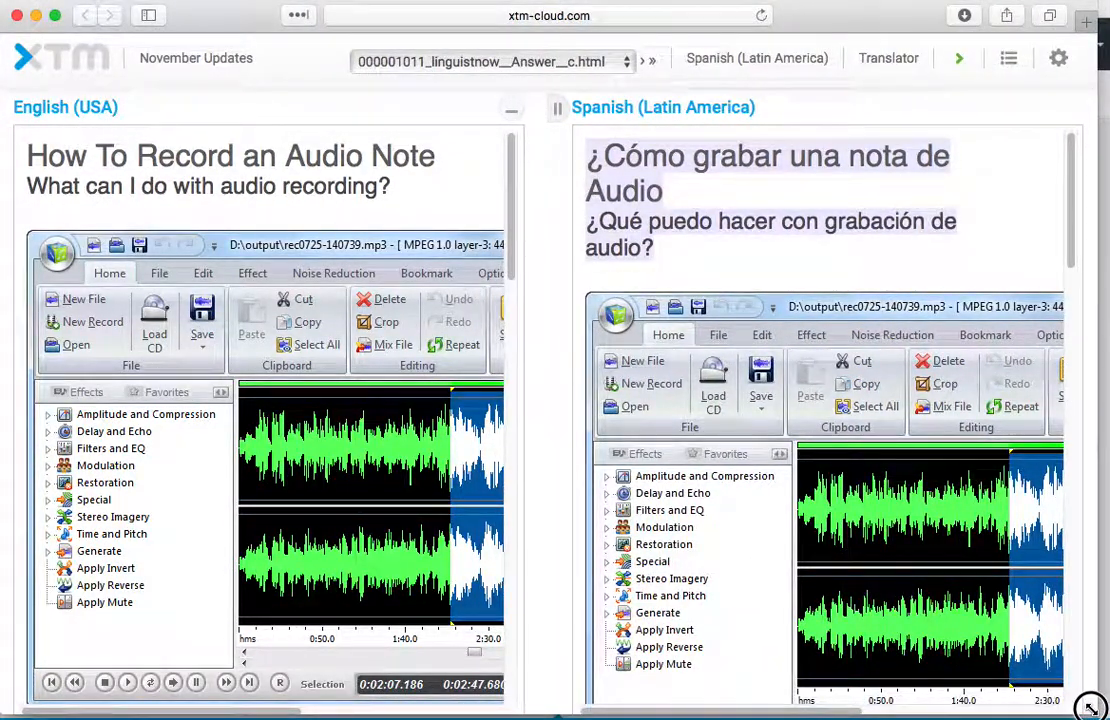
- Compare the English source of the Answer file with its Spanish (Latin America) translation, section by section
mouse_move(1071, 178)
mouse_down()
mouse_move(1052, 362)
mouse_move(1068, 170)
mouse_up()
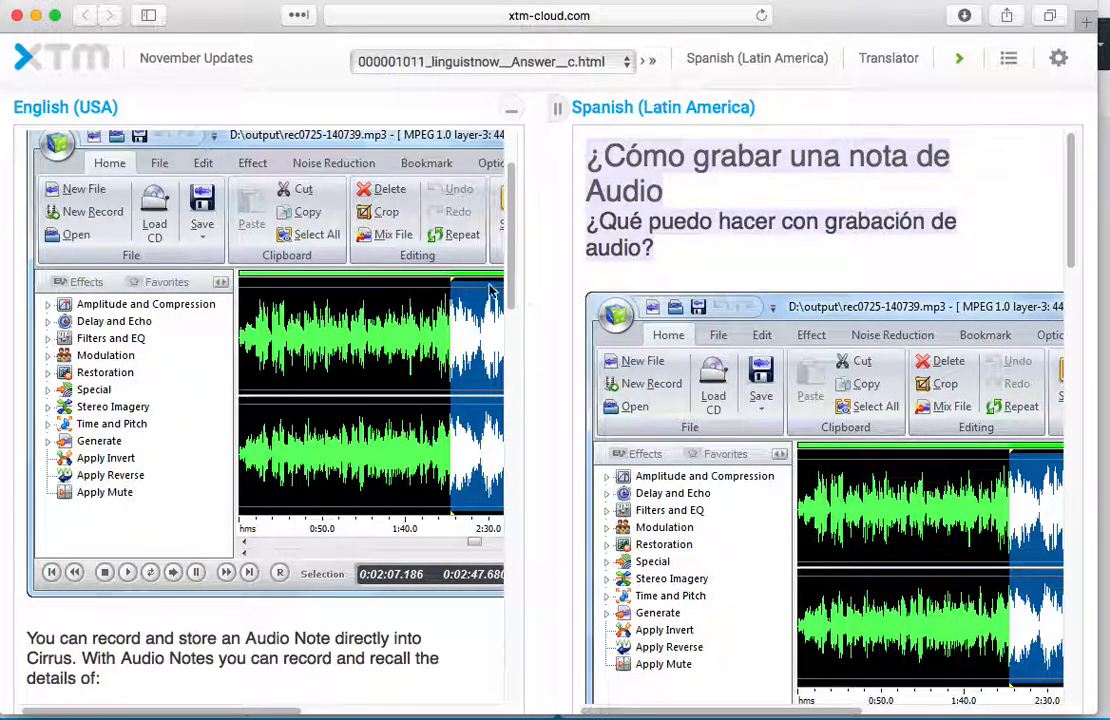
drag(514, 294, 520, 230)
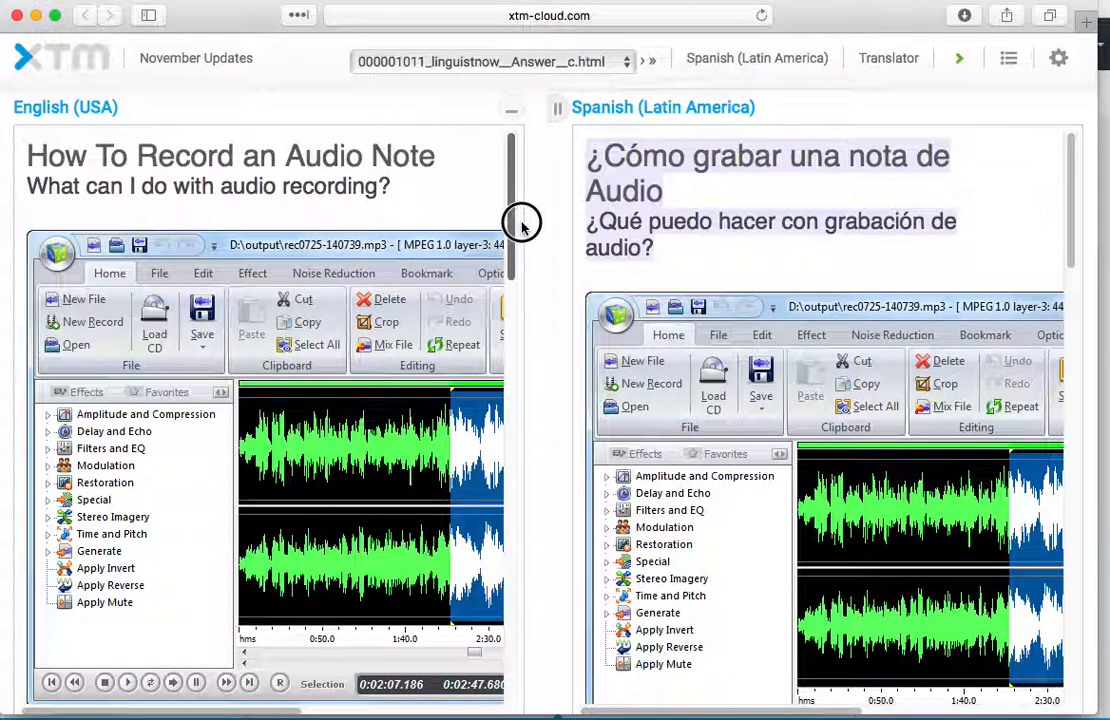
drag(1067, 182, 1101, 150)
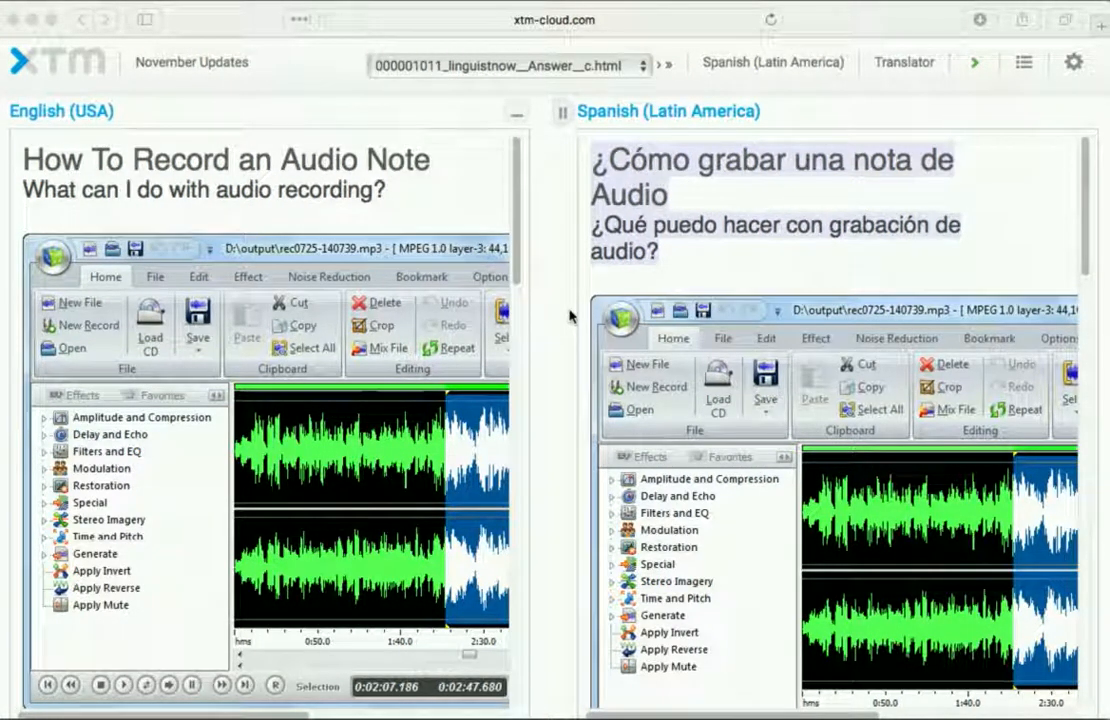
click(515, 256)
mouse_move(515, 263)
mouse_down()
mouse_move(508, 416)
mouse_move(530, 255)
mouse_up()
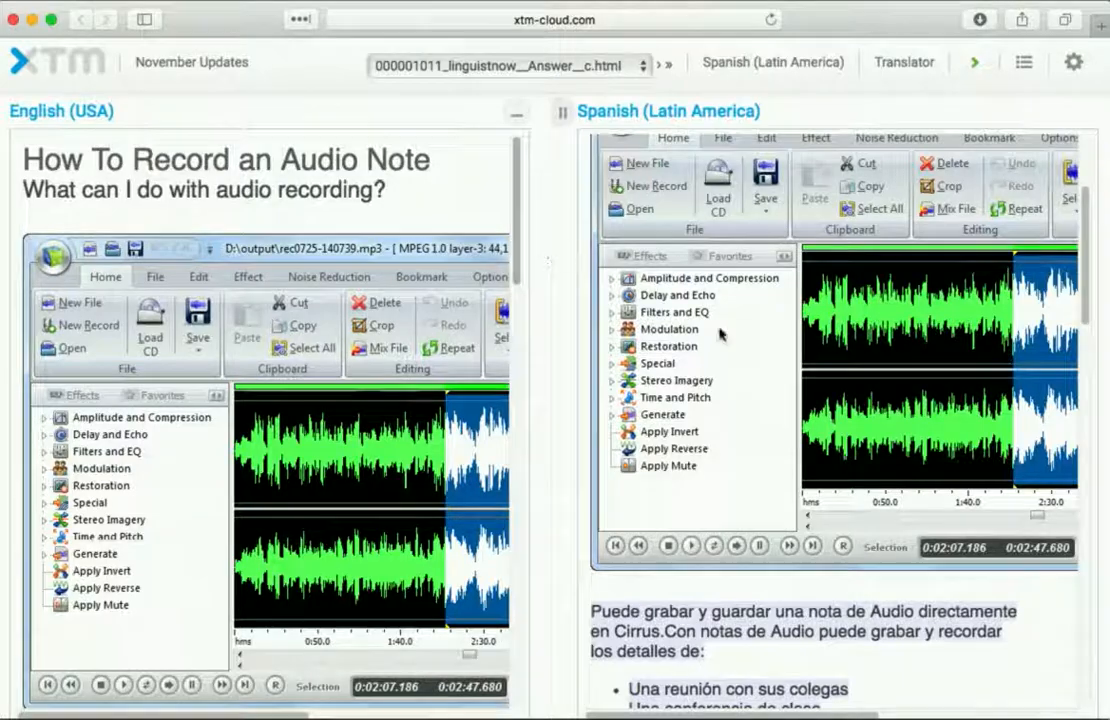
drag(1089, 255, 1083, 178)
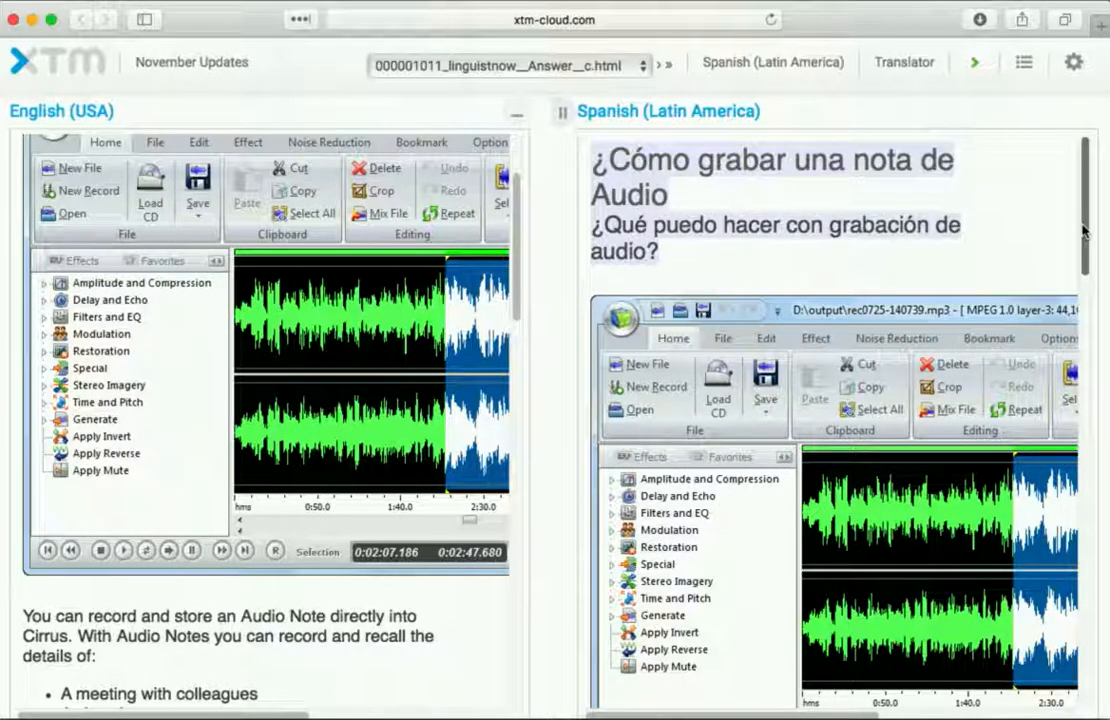
drag(1083, 223, 1080, 256)
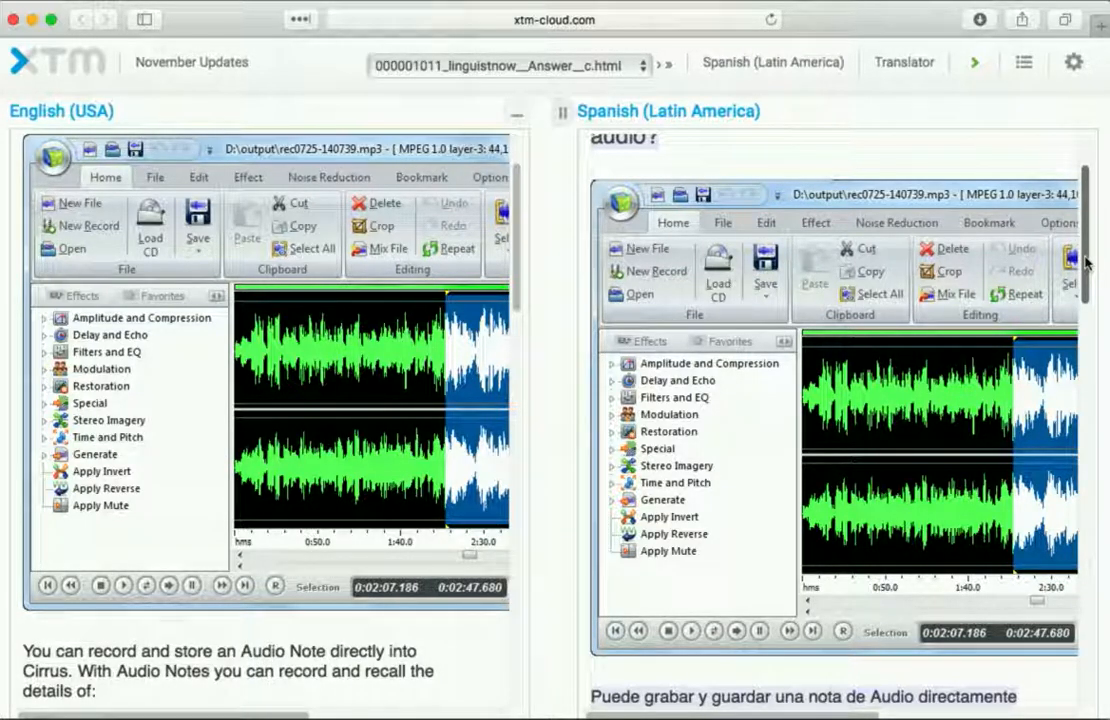
drag(1080, 255, 1093, 307)
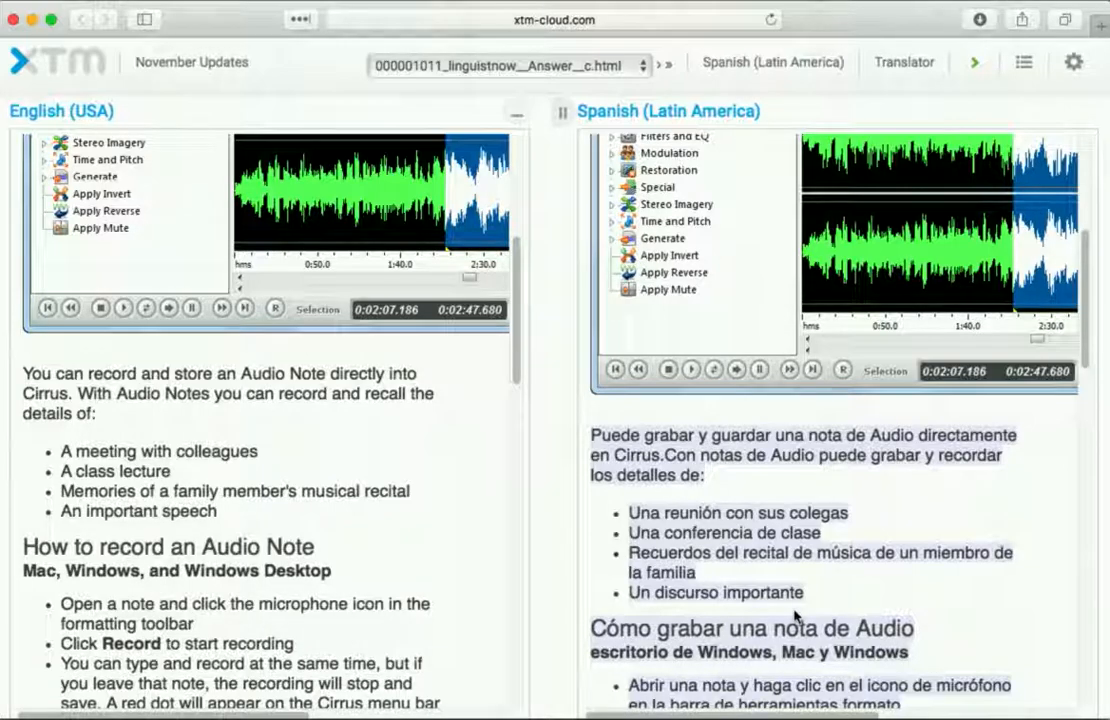
drag(1089, 346, 1086, 392)
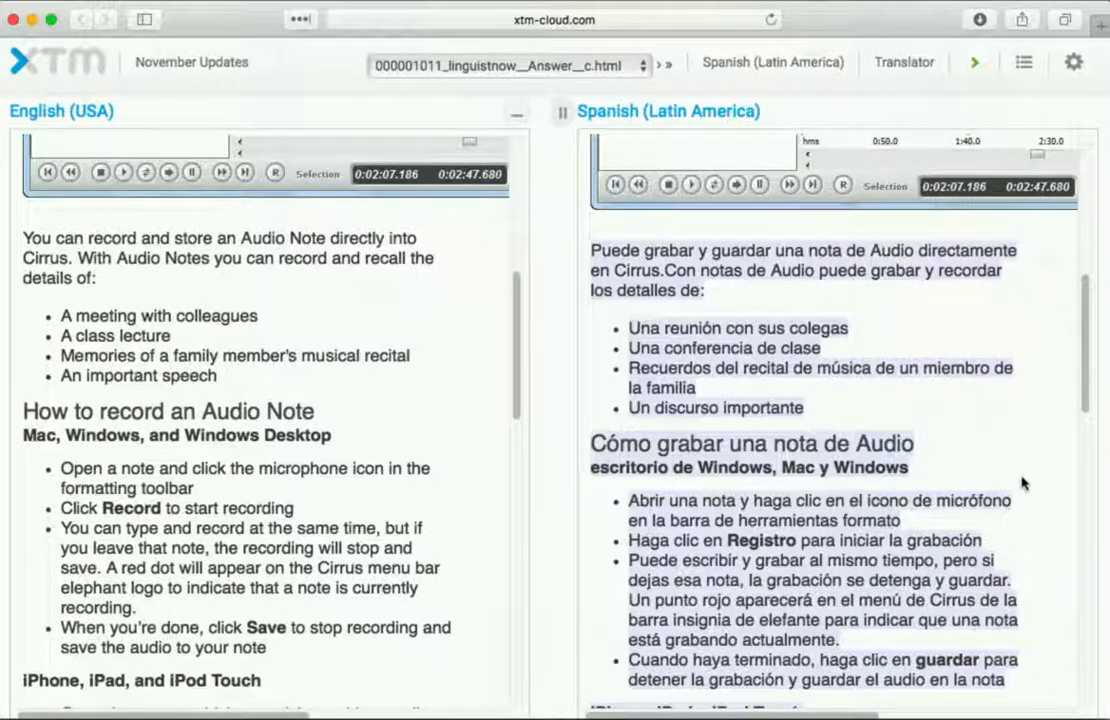
drag(1083, 378, 1090, 190)
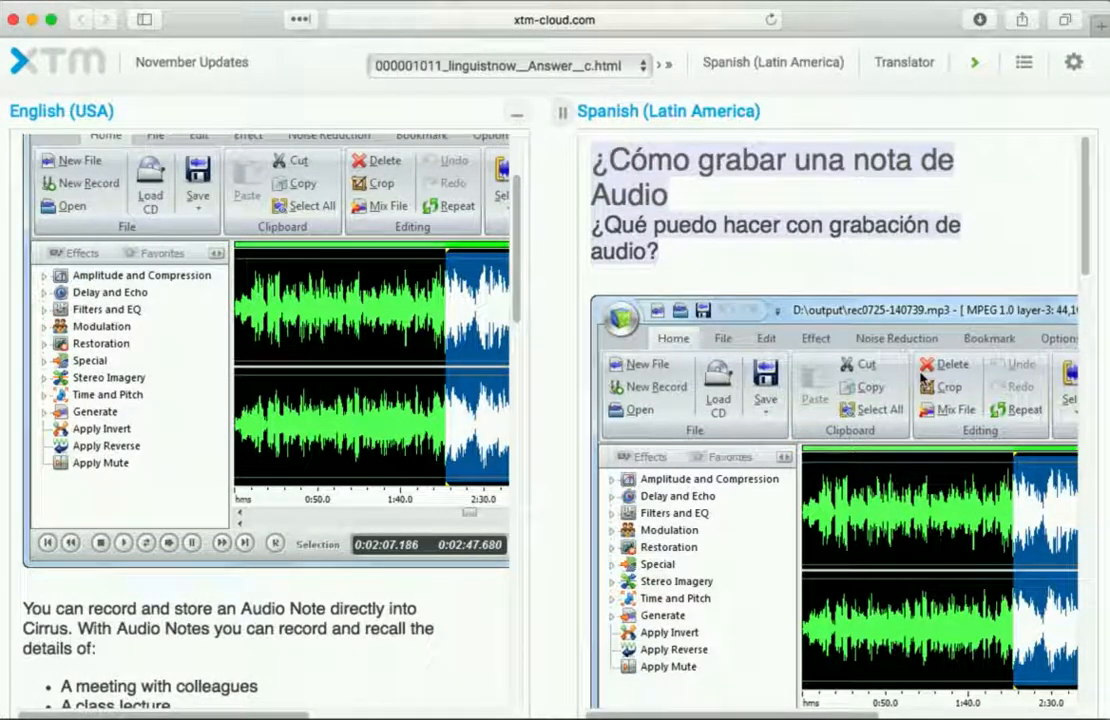
- Finish the translation tasks for the Answer and Question files of article 000001011, confirming each one, and close the Visual Editor window
click(976, 66)
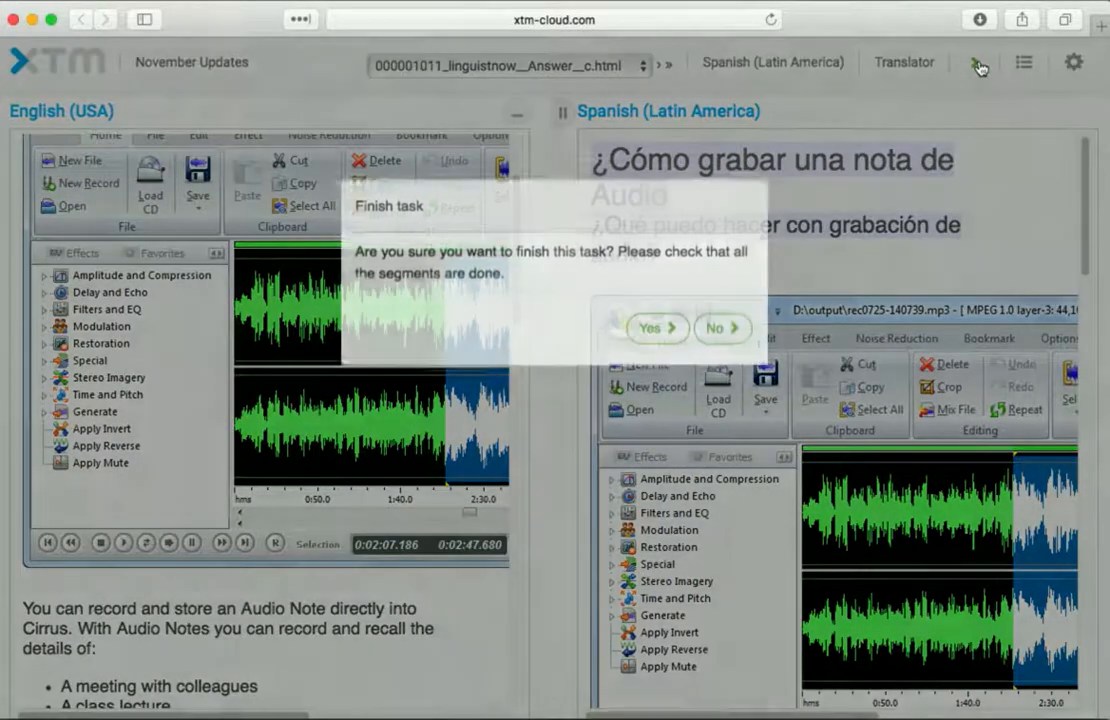
click(658, 336)
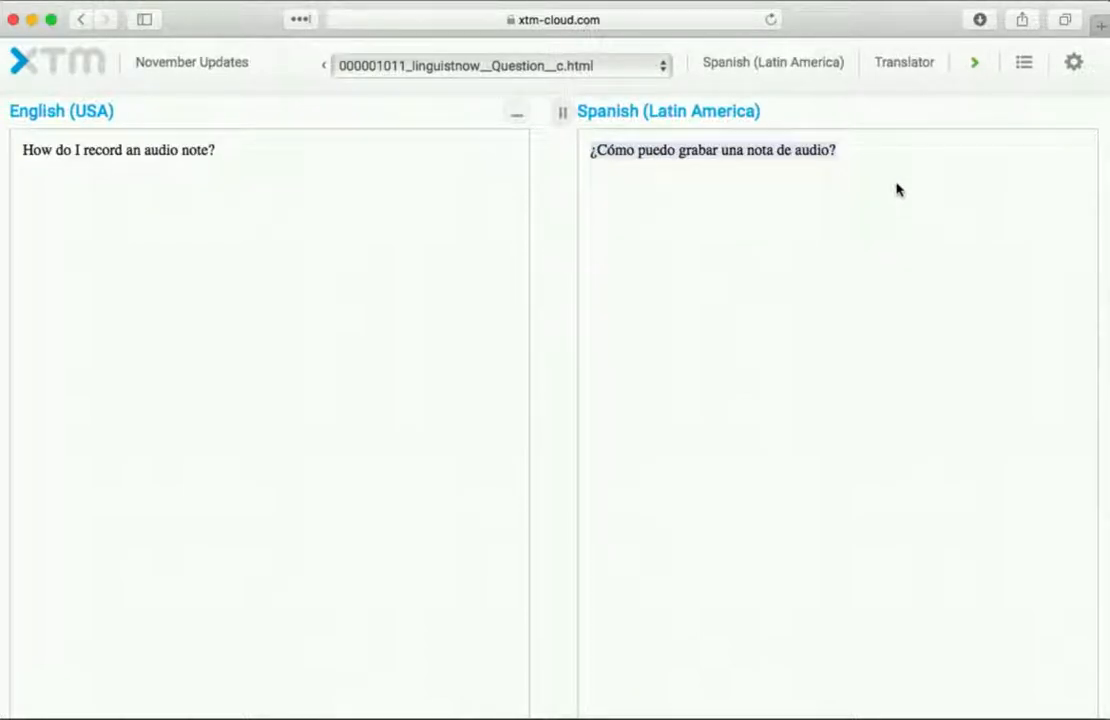
click(978, 62)
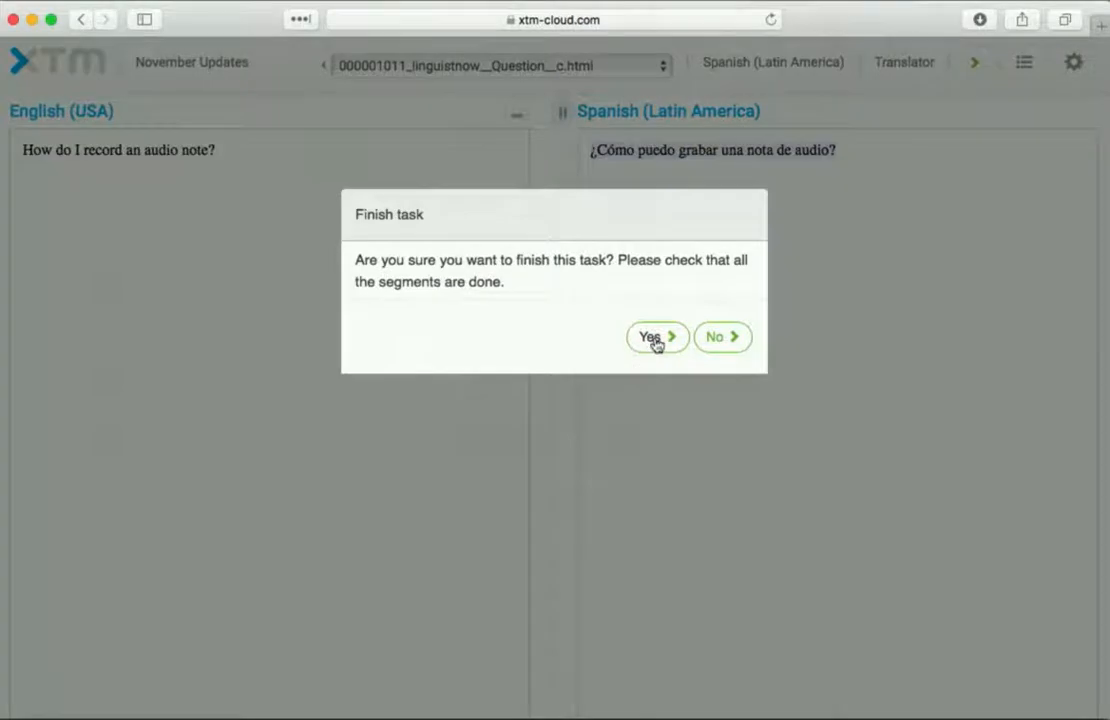
click(653, 338)
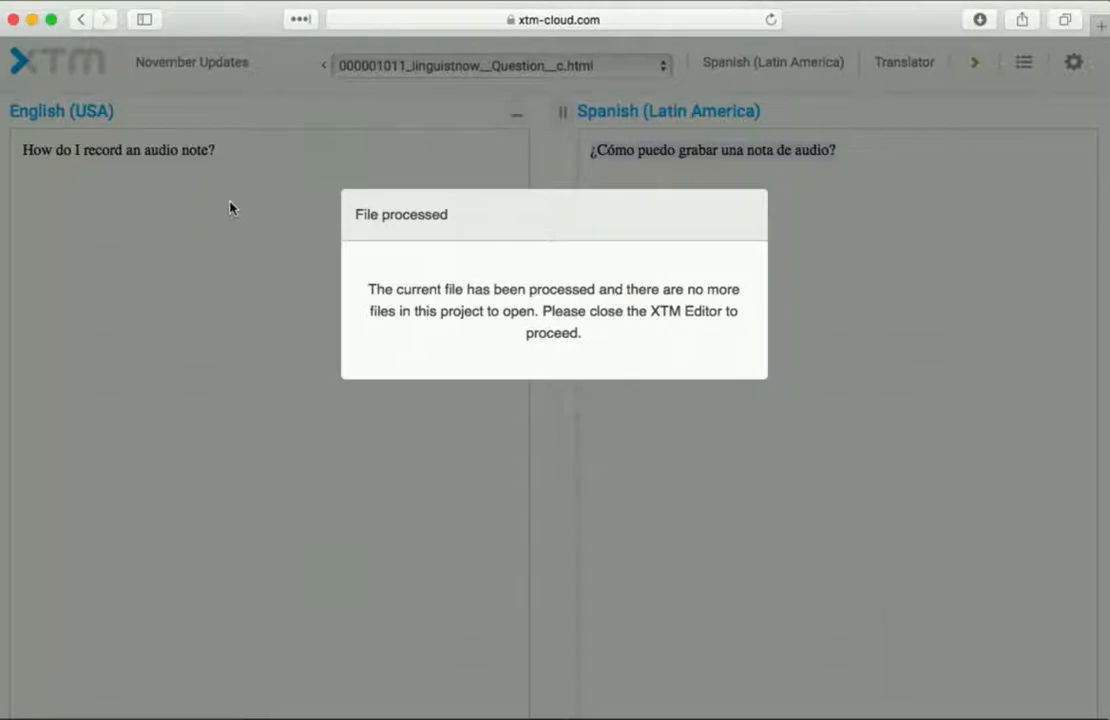
click(13, 19)
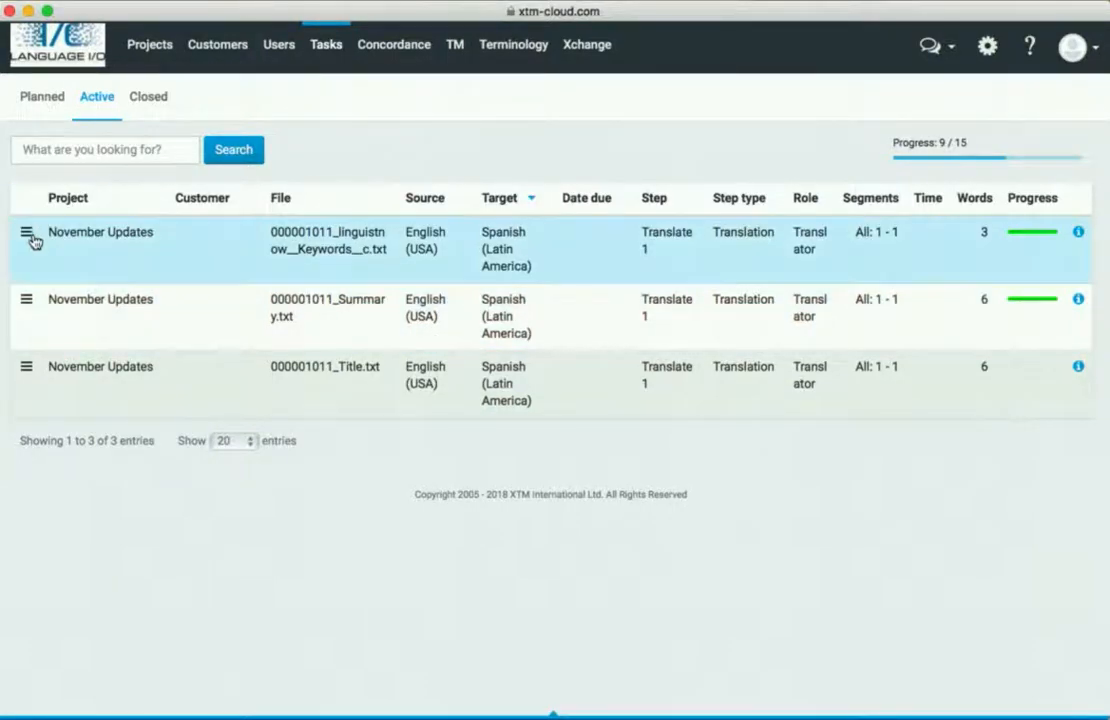
- Open the 000001011_linguistnow__Keywords__c.txt task in the XTM Editor and finish the tasks for the Keywords and Summary files
click(26, 235)
click(70, 244)
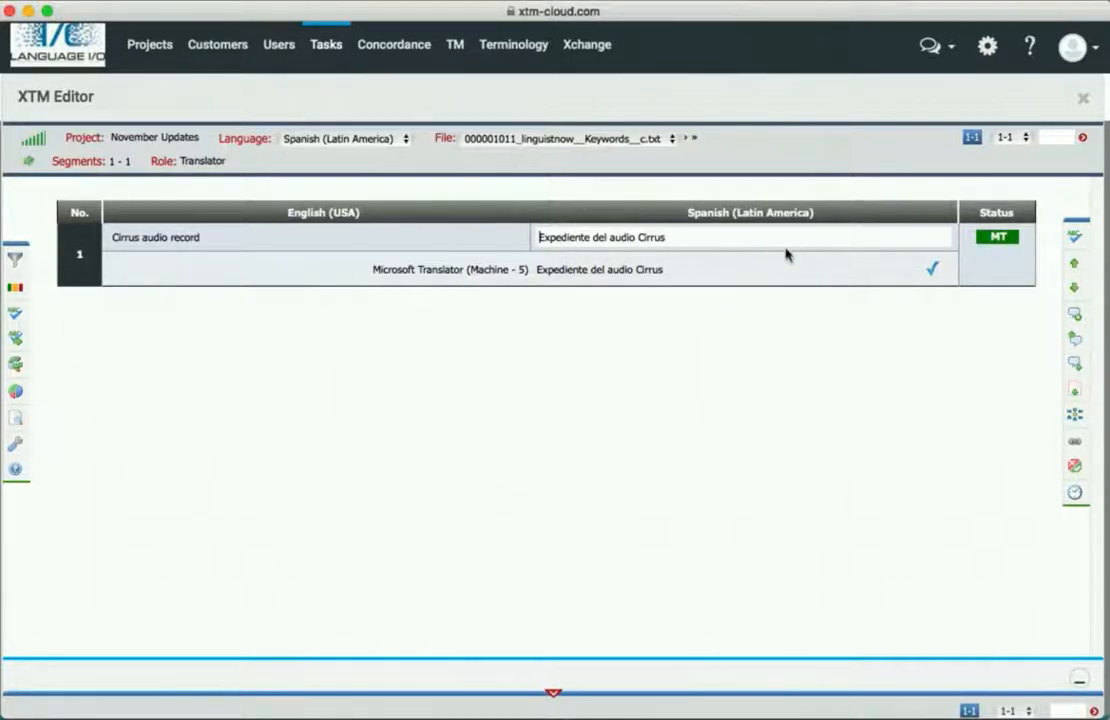
click(30, 162)
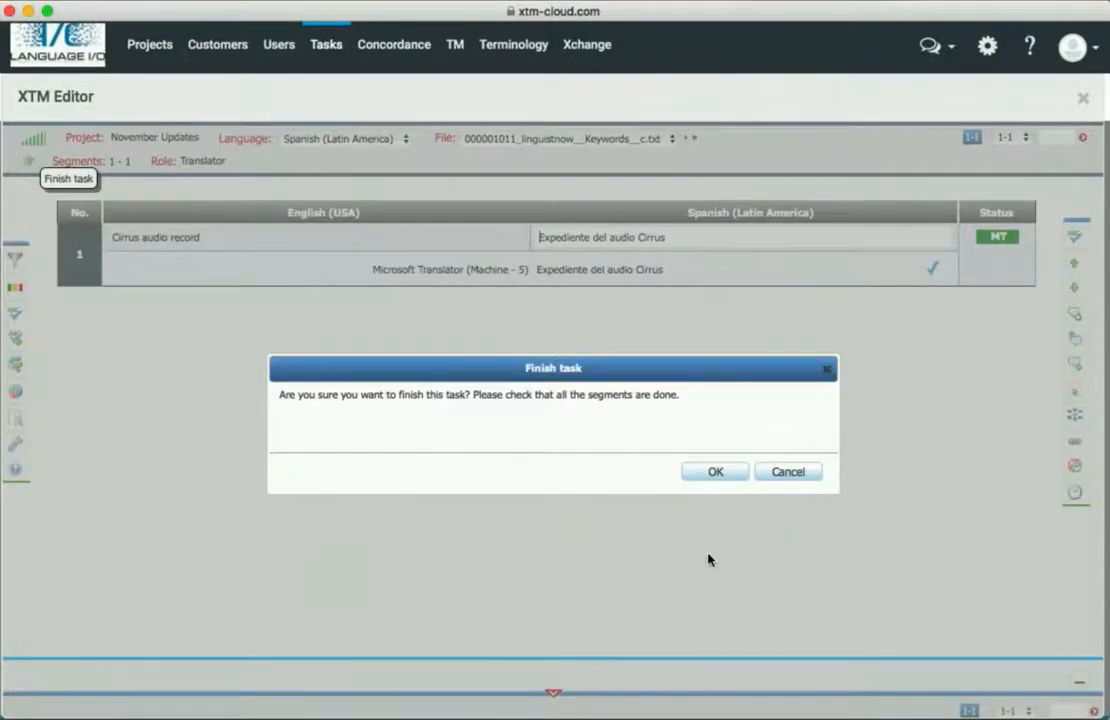
click(716, 472)
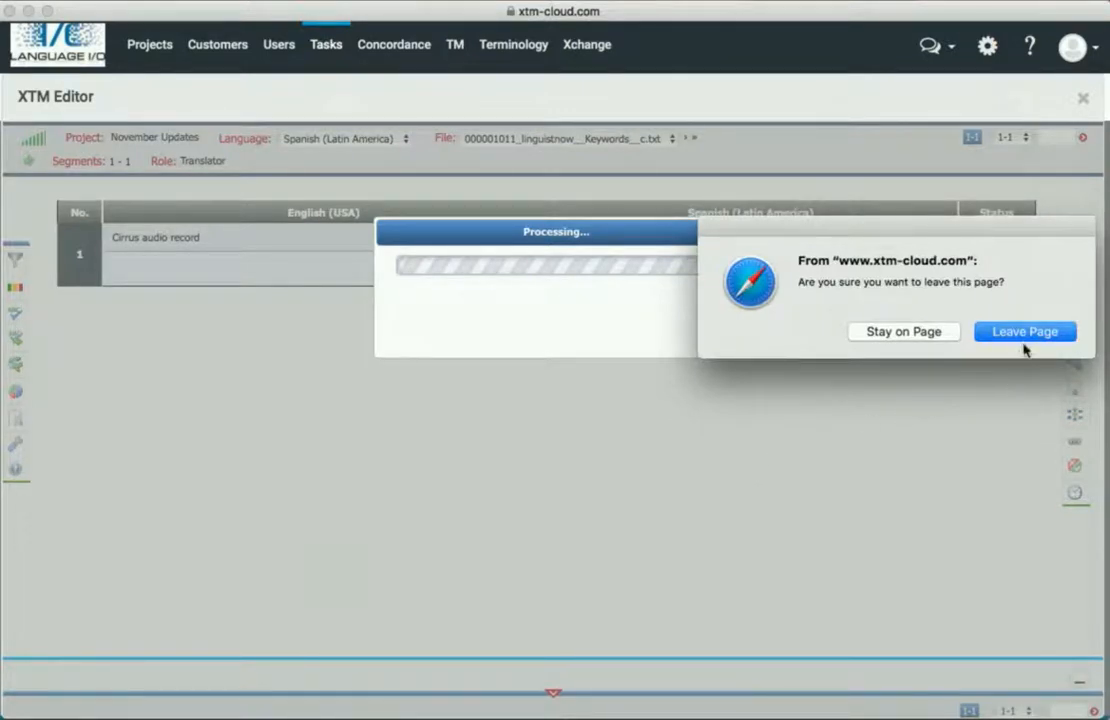
click(1022, 333)
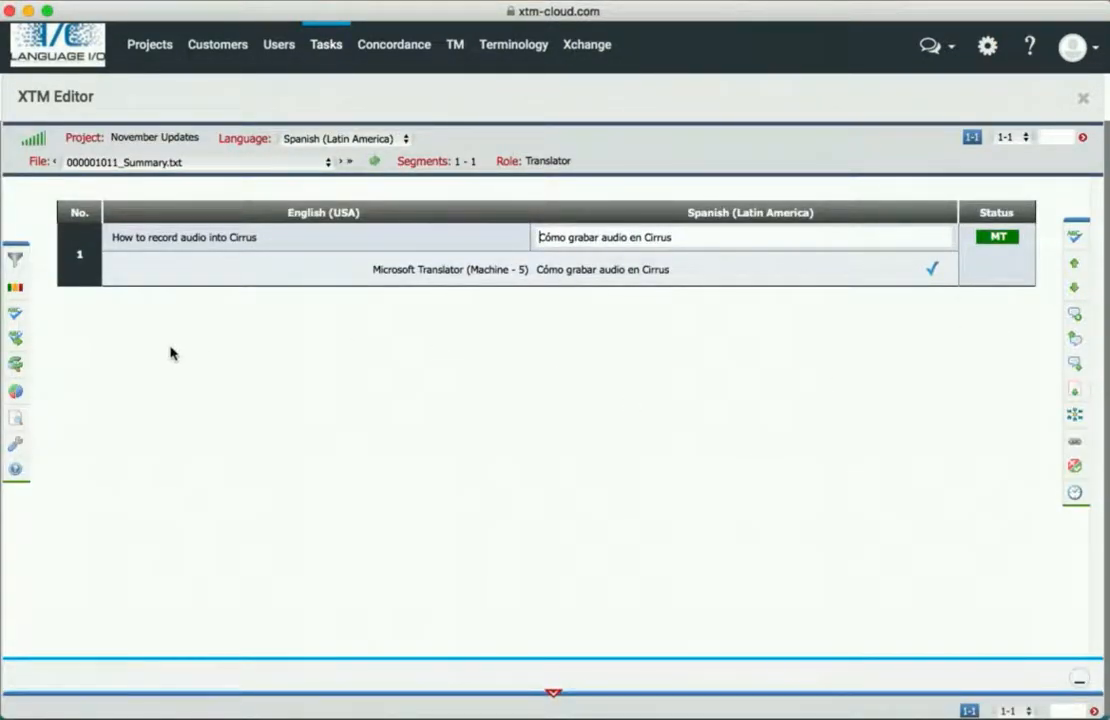
click(375, 162)
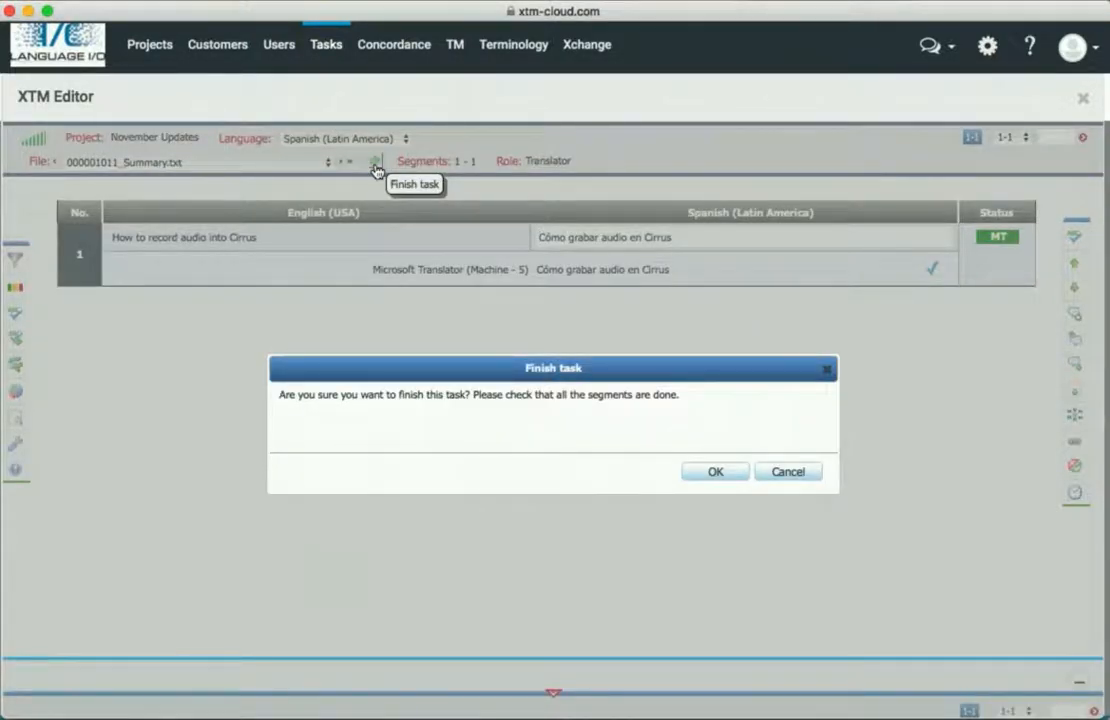
click(719, 474)
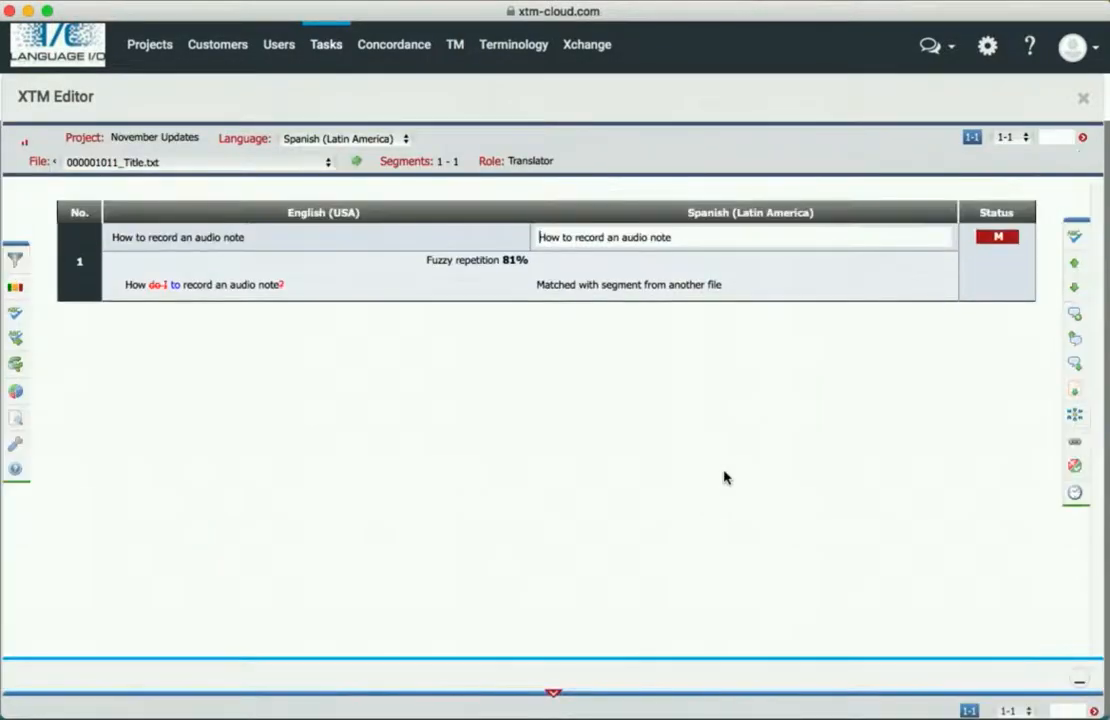
- Replace the Spanish target of the Title segment with "Cómo grabar una nota de audio" and finish the Title task
drag(683, 238, 528, 228)
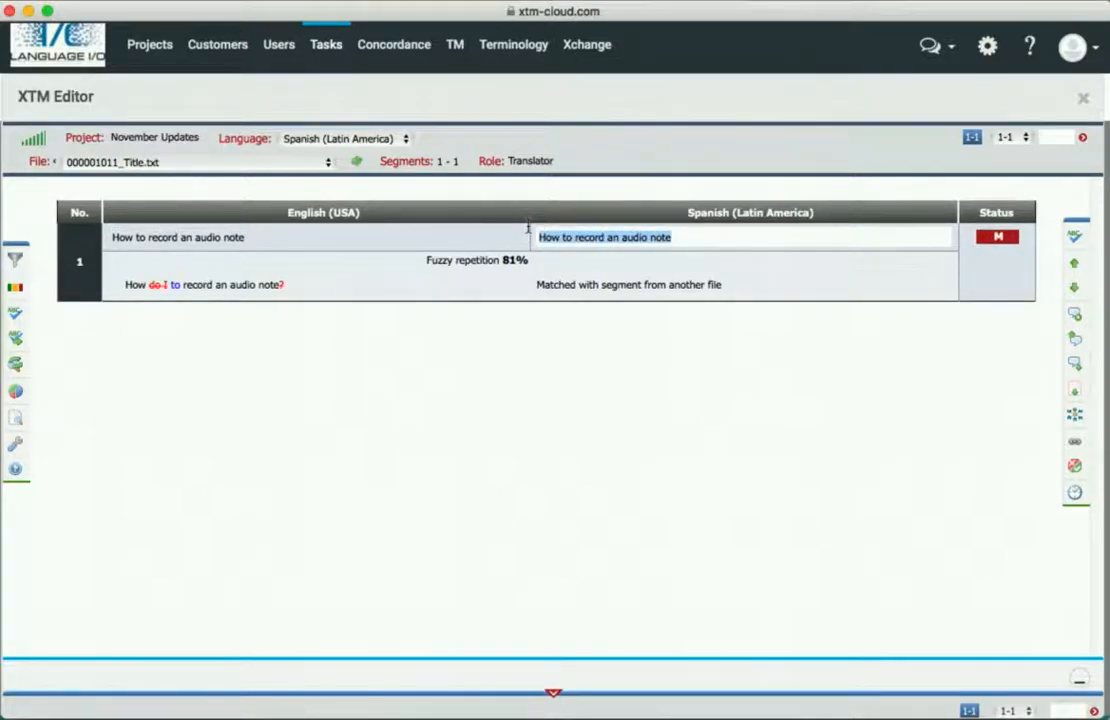
text(Co)
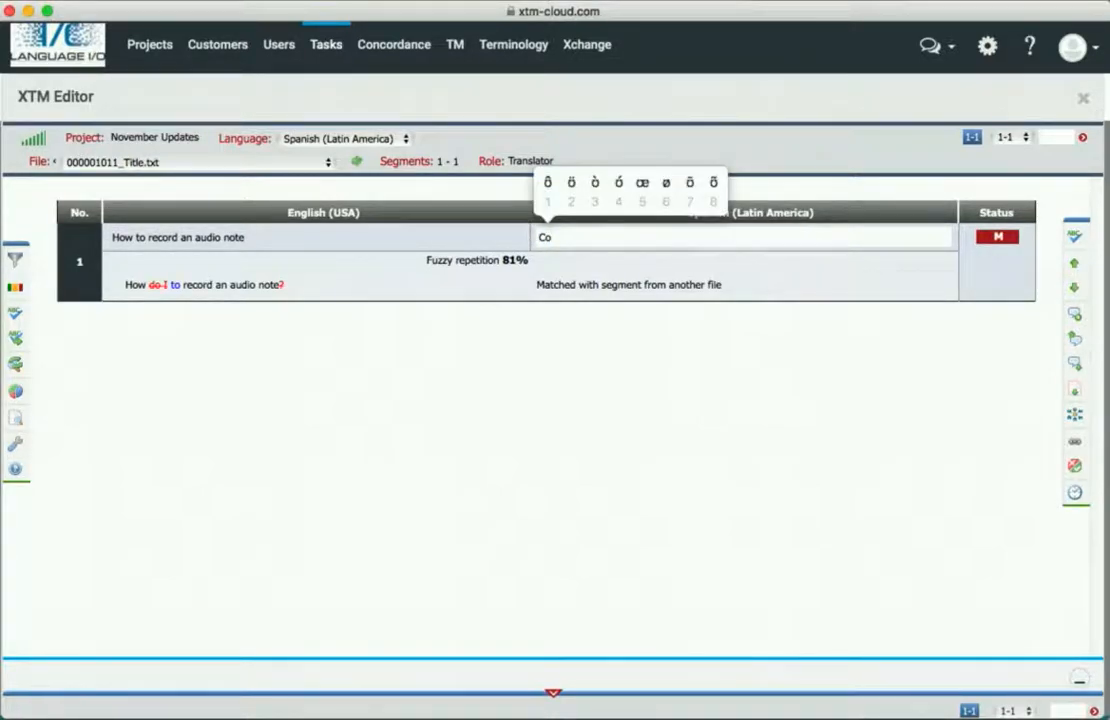
text(4)
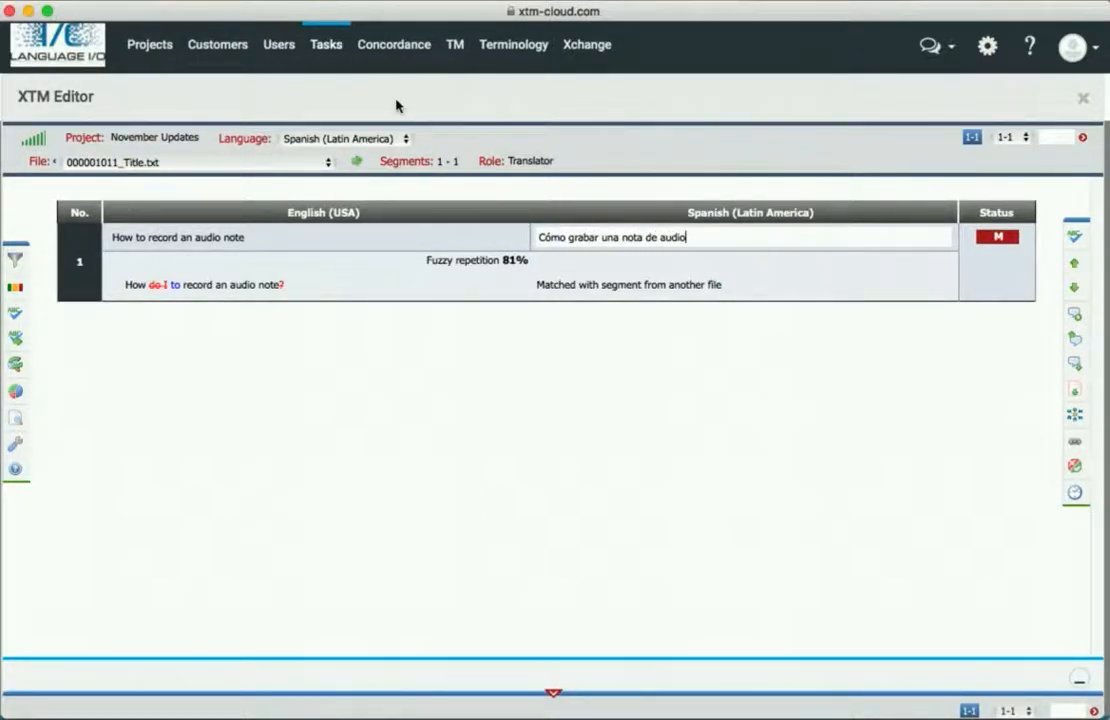
click(355, 164)
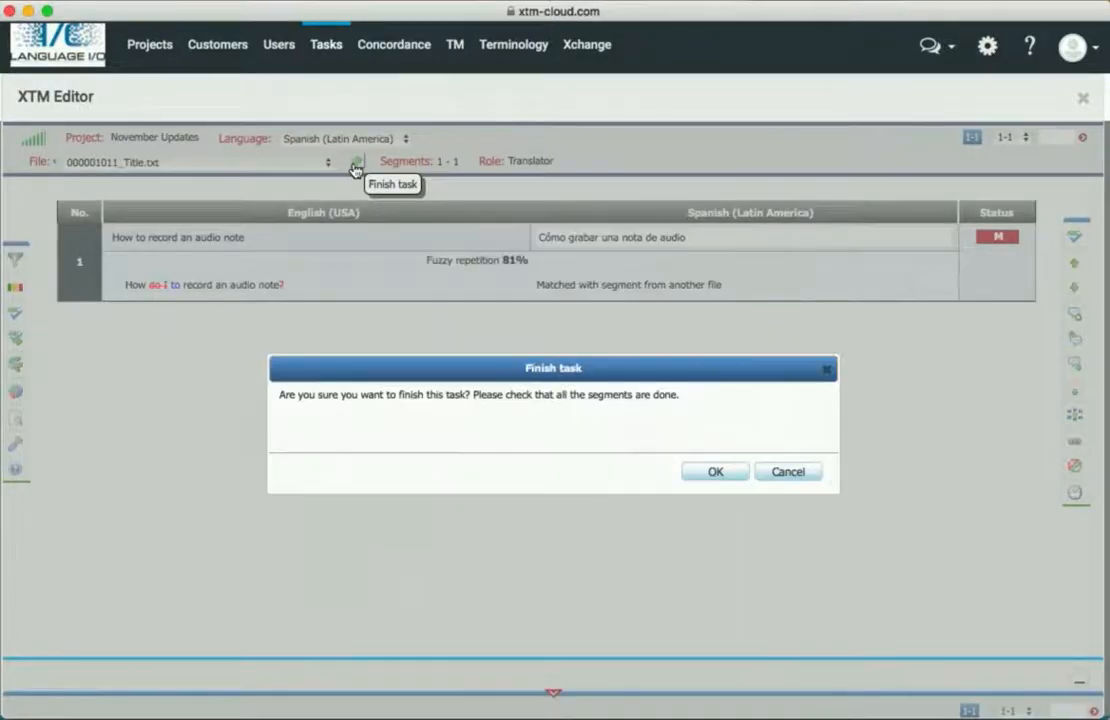
click(718, 473)
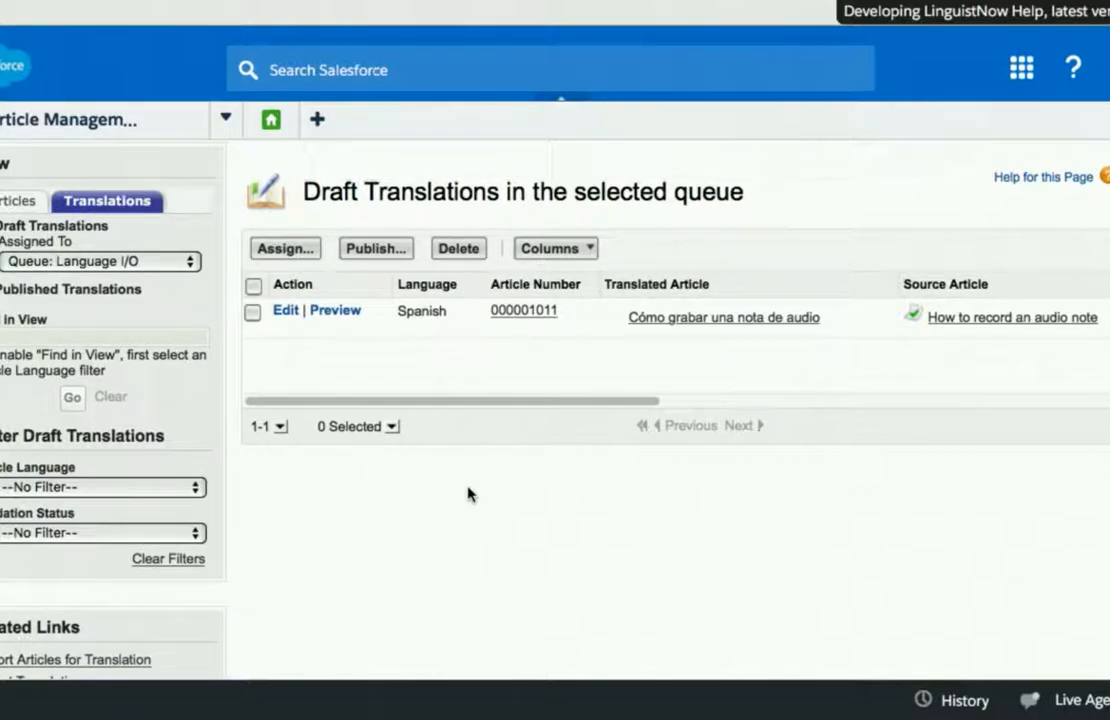
- Switch to Salesforce, open the Spanish draft translation of article 000001011, and compare its title, summary and question with the English version
click(512, 310)
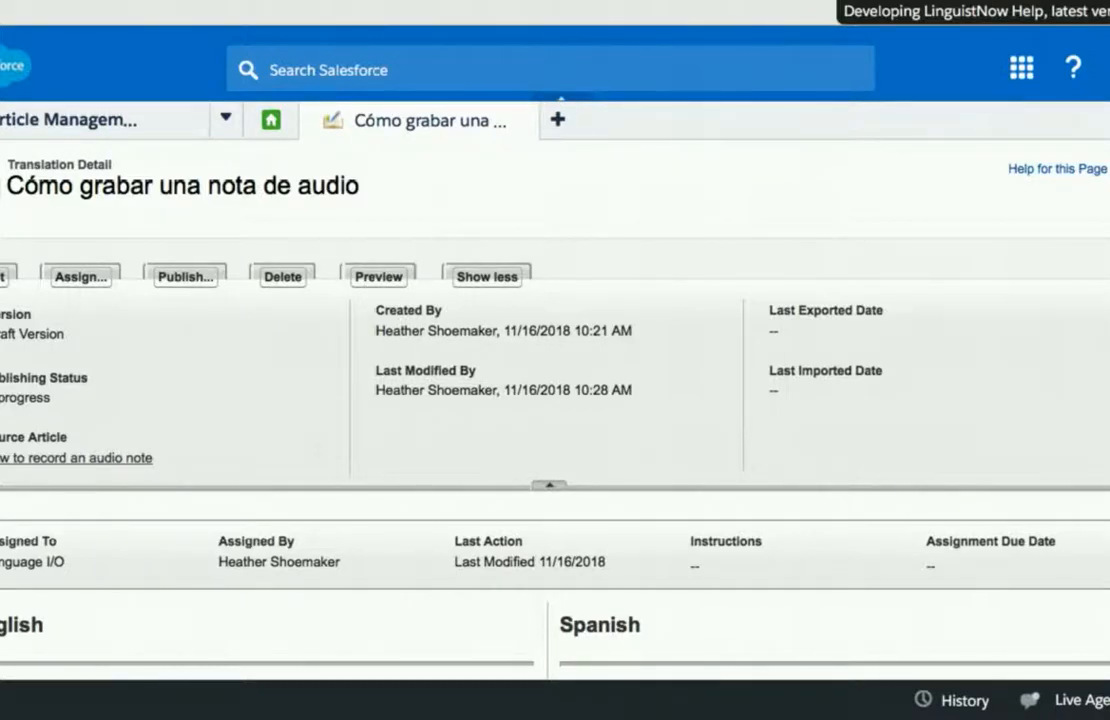
scroll(555, 400, down, 5)
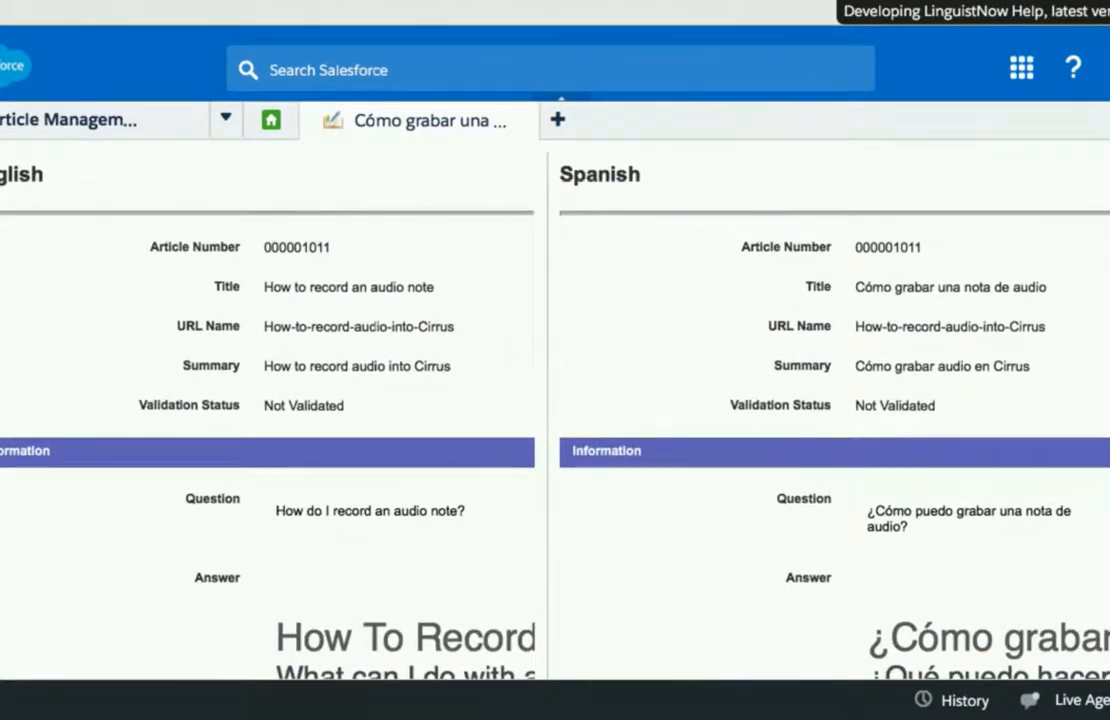
scroll(555, 400, down, 5)
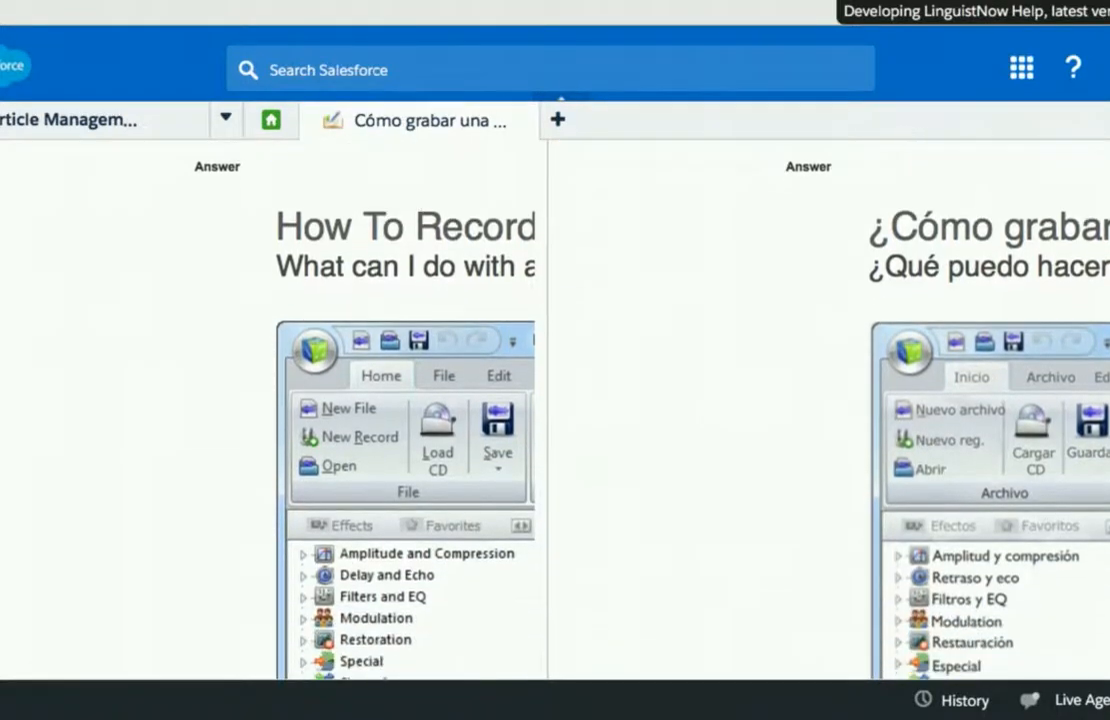
scroll(555, 400, up, 9)
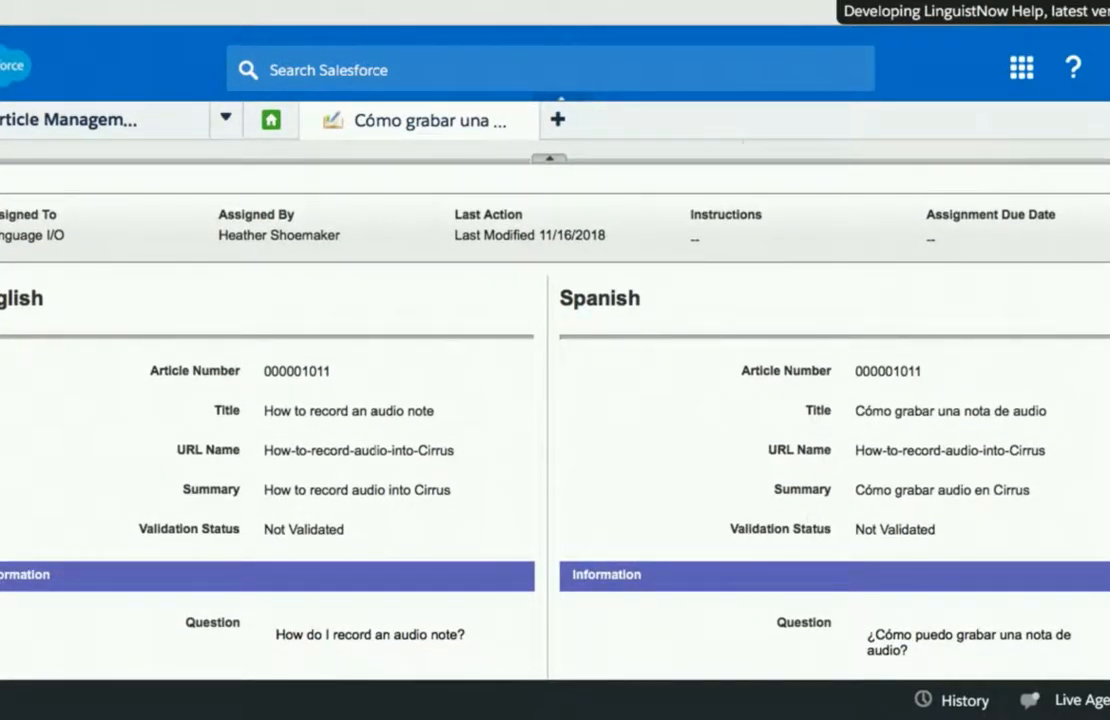
scroll(555, 400, down, 8)
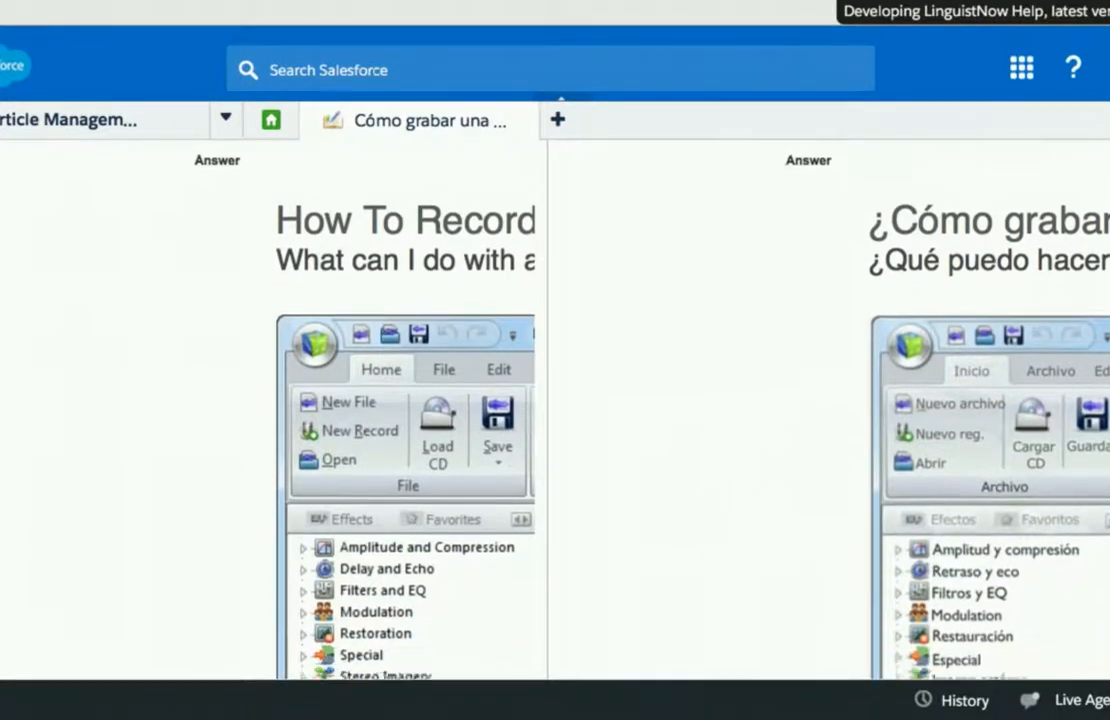
- Compare the screenshot, introduction and recording instructions in the Spanish Answer with the English source, ending at the translation's header details
scroll(1103, 400, down, 5)
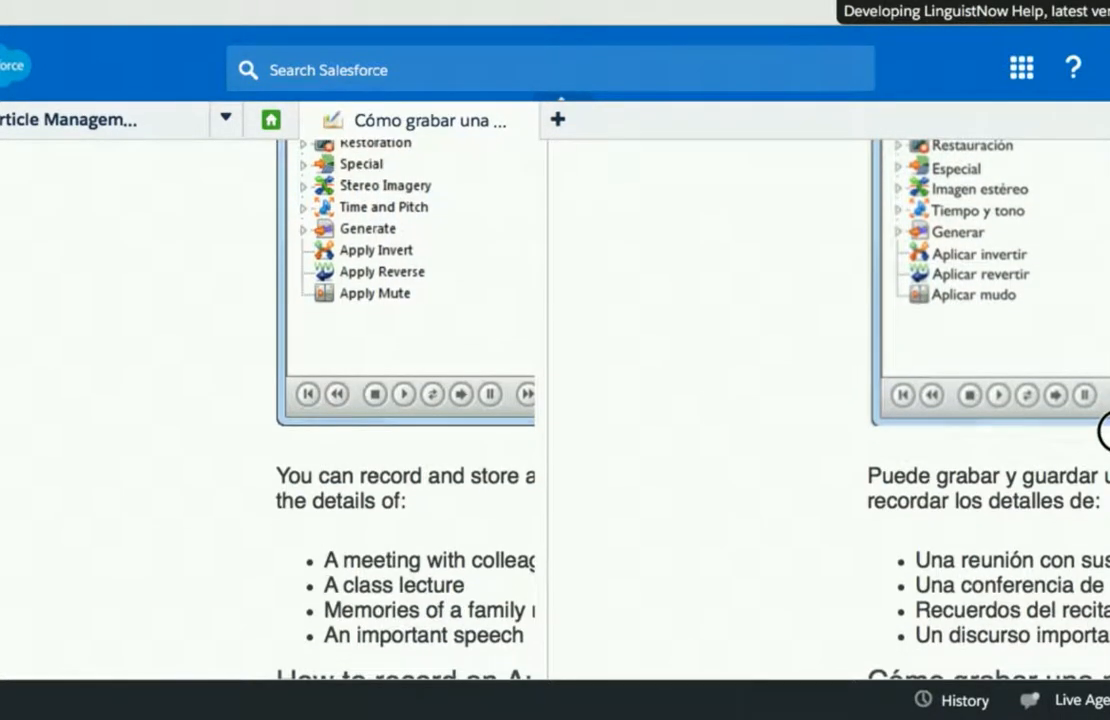
scroll(1103, 432, down, 5)
scroll(1103, 410, up, 7)
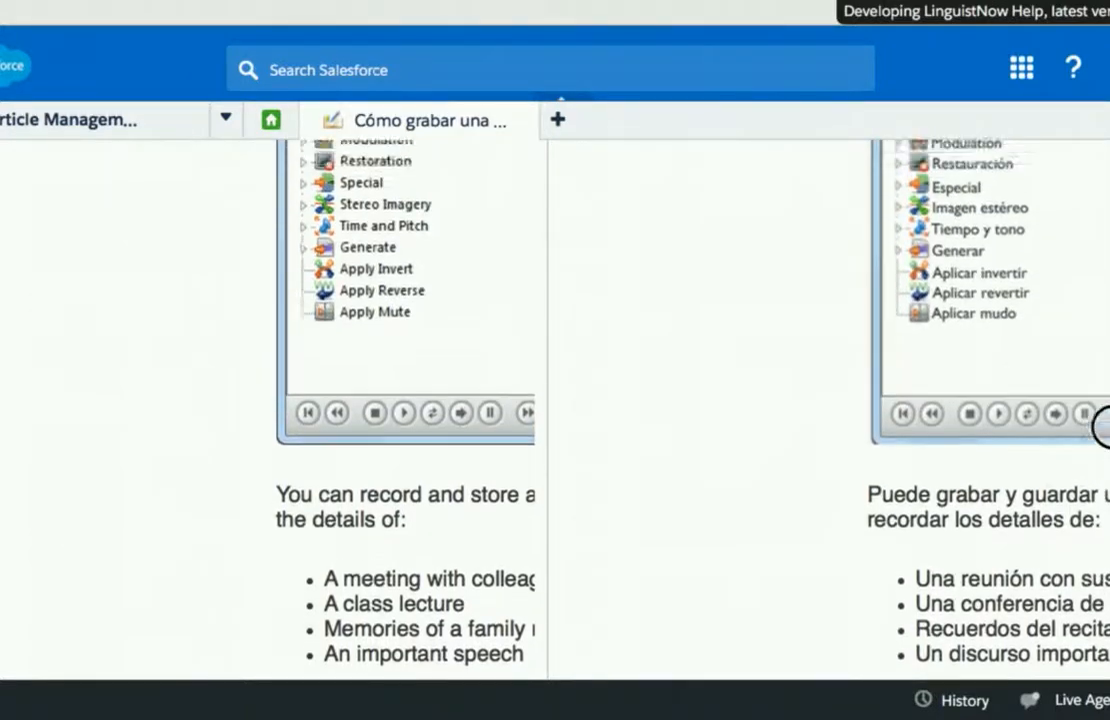
scroll(1103, 399, up, 2)
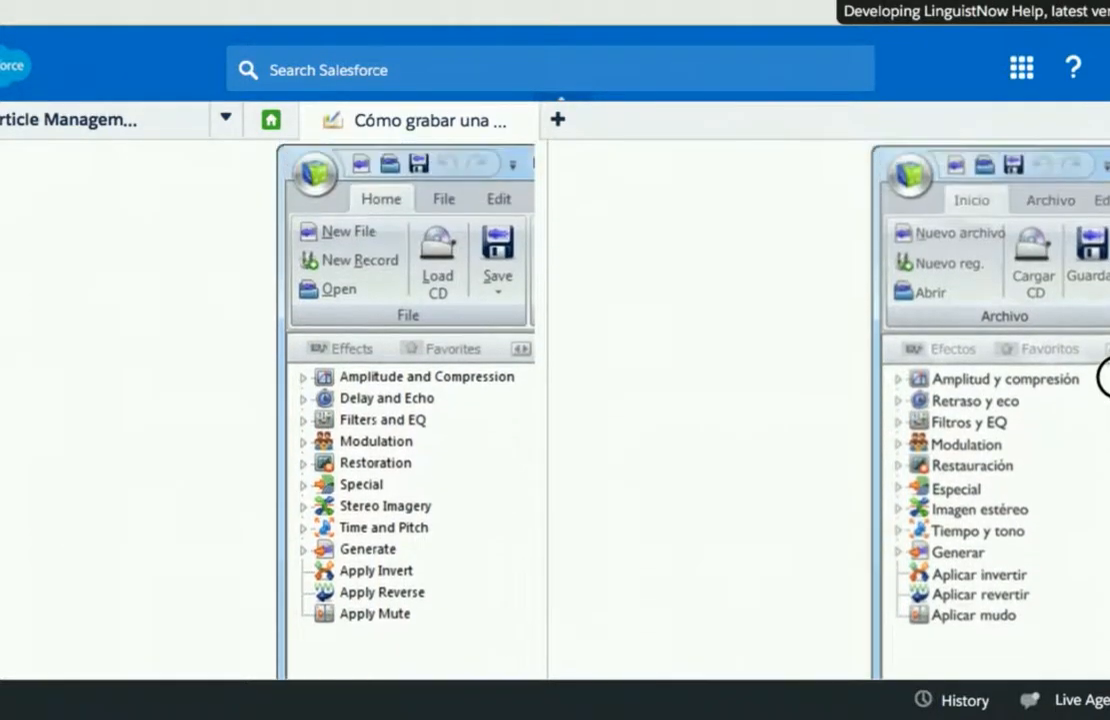
scroll(1101, 400, down, 2)
scroll(1100, 389, up, 1)
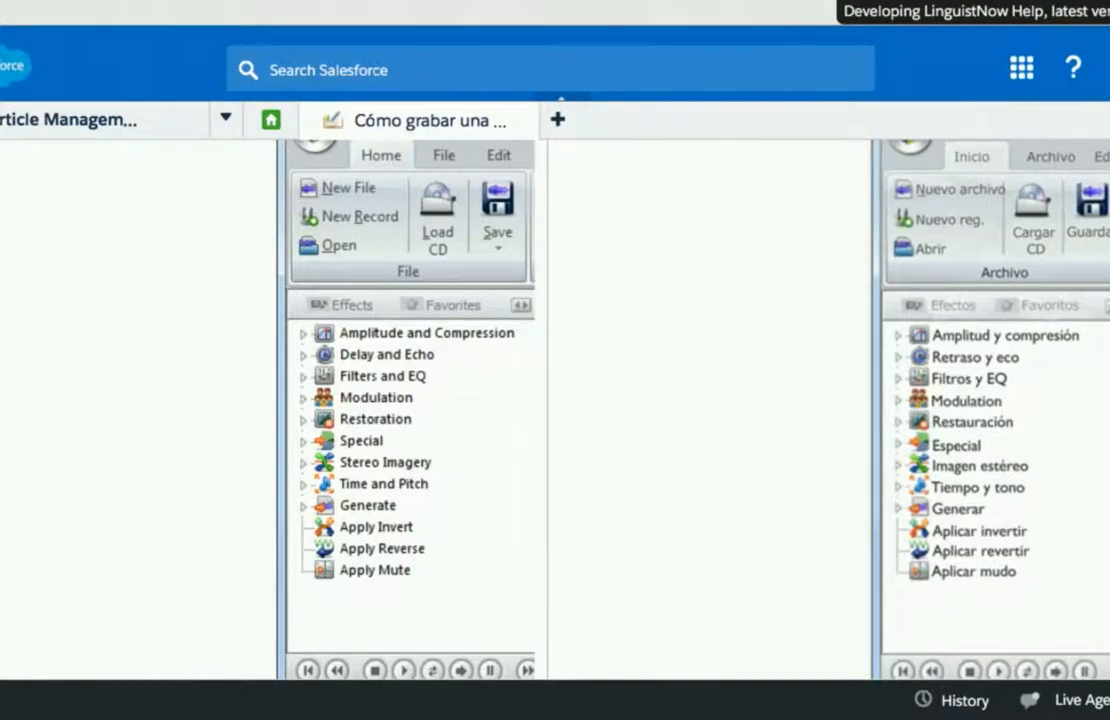
scroll(555, 410, down, 2)
scroll(555, 410, down, 3)
scroll(555, 410, up, 3)
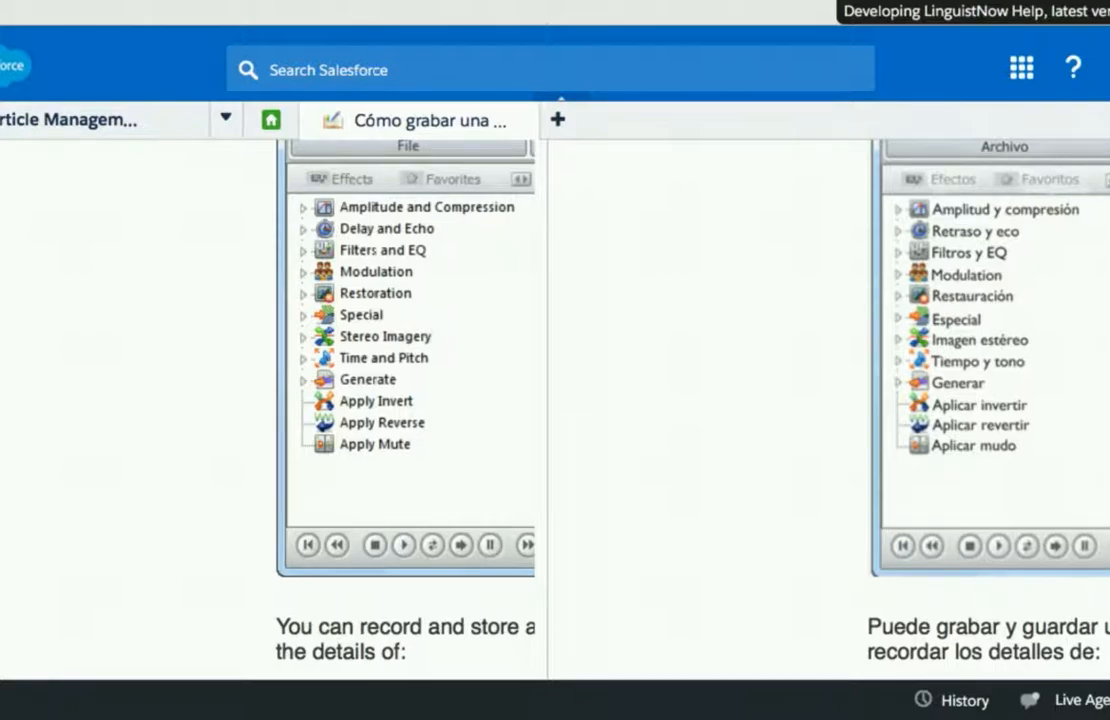
scroll(555, 410, up, 1)
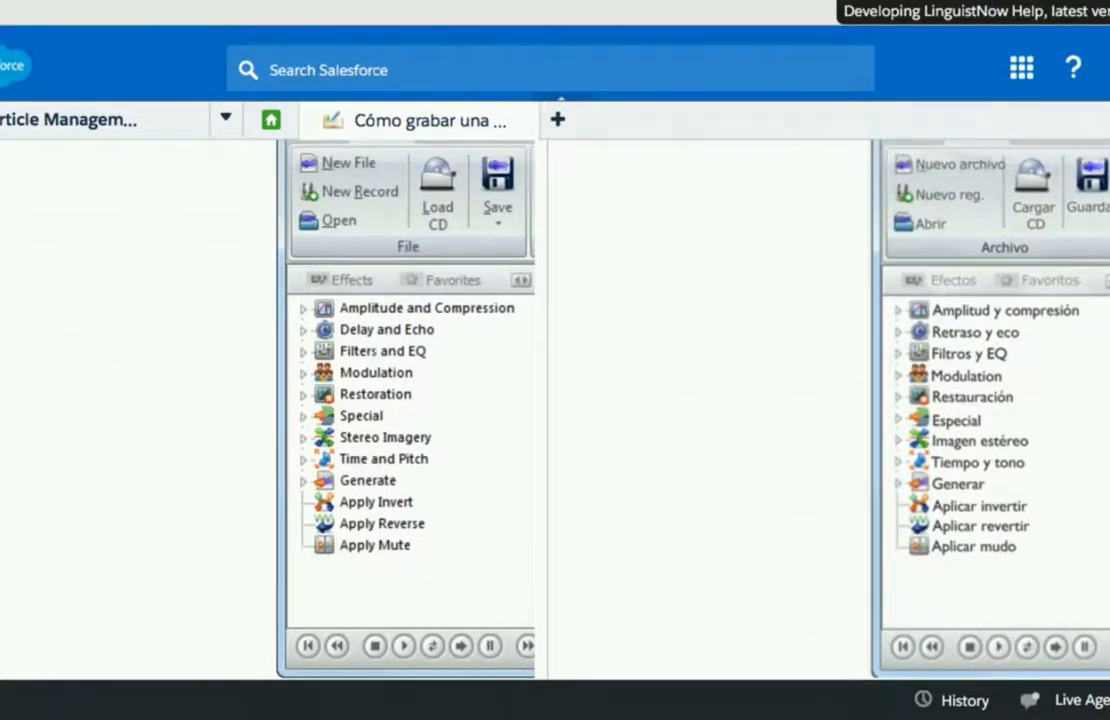
scroll(555, 410, down, 1)
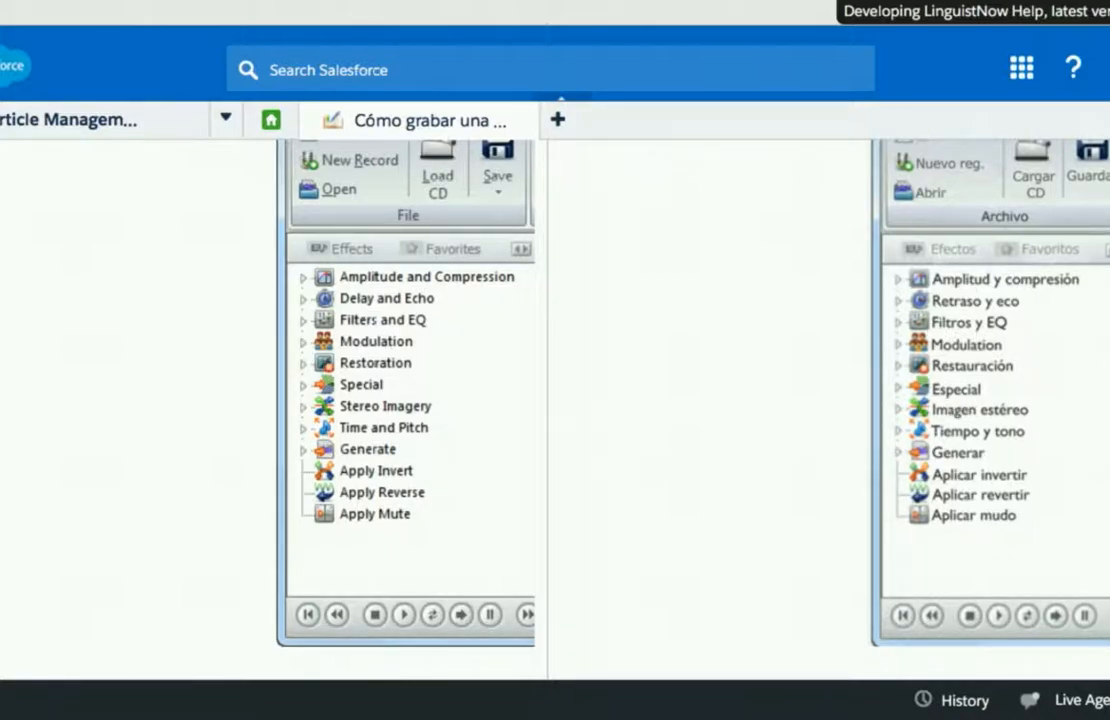
scroll(555, 400, up, 5)
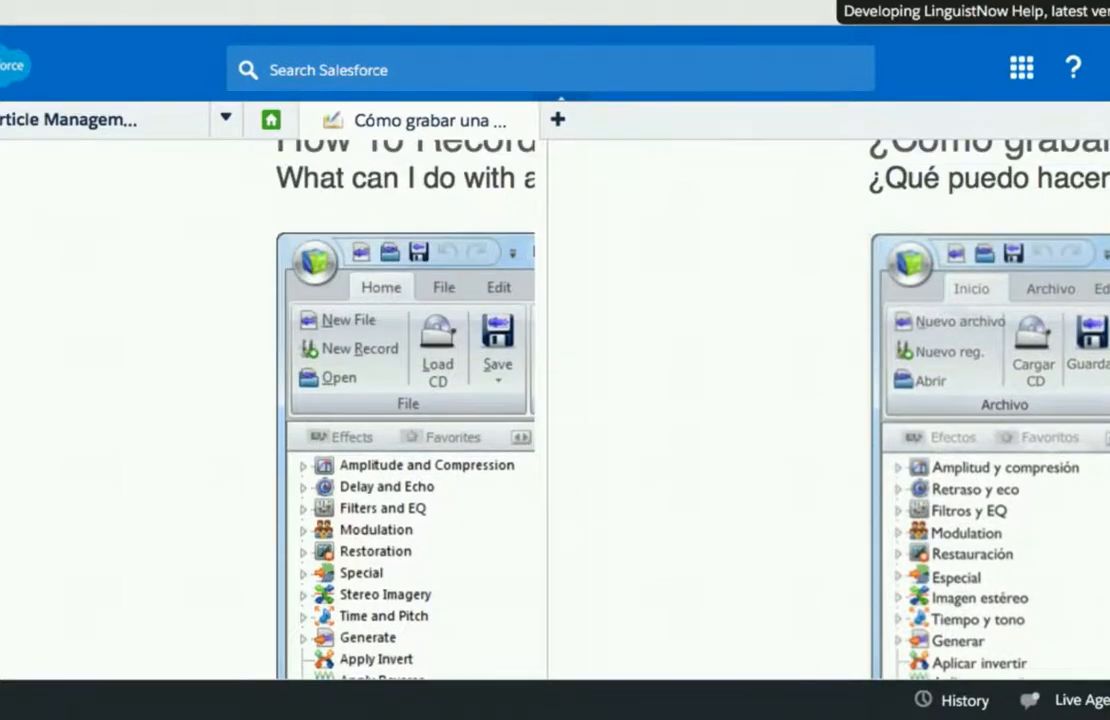
scroll(555, 400, down, 1)
scroll(555, 400, down, 6)
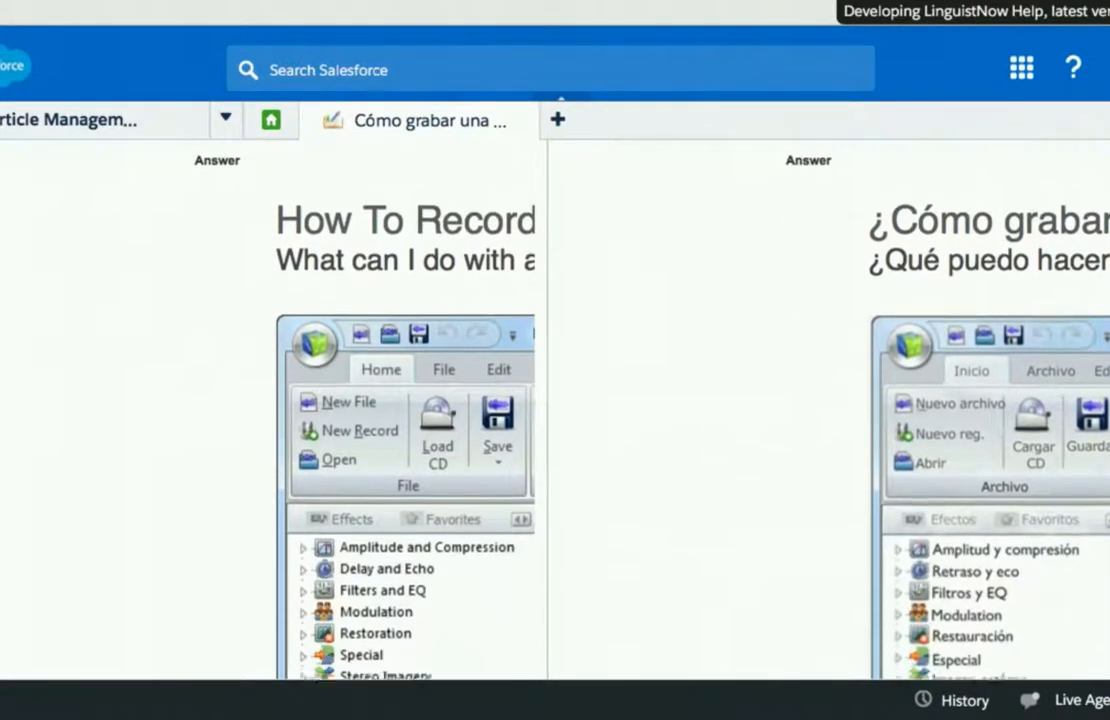
scroll(555, 400, down, 3)
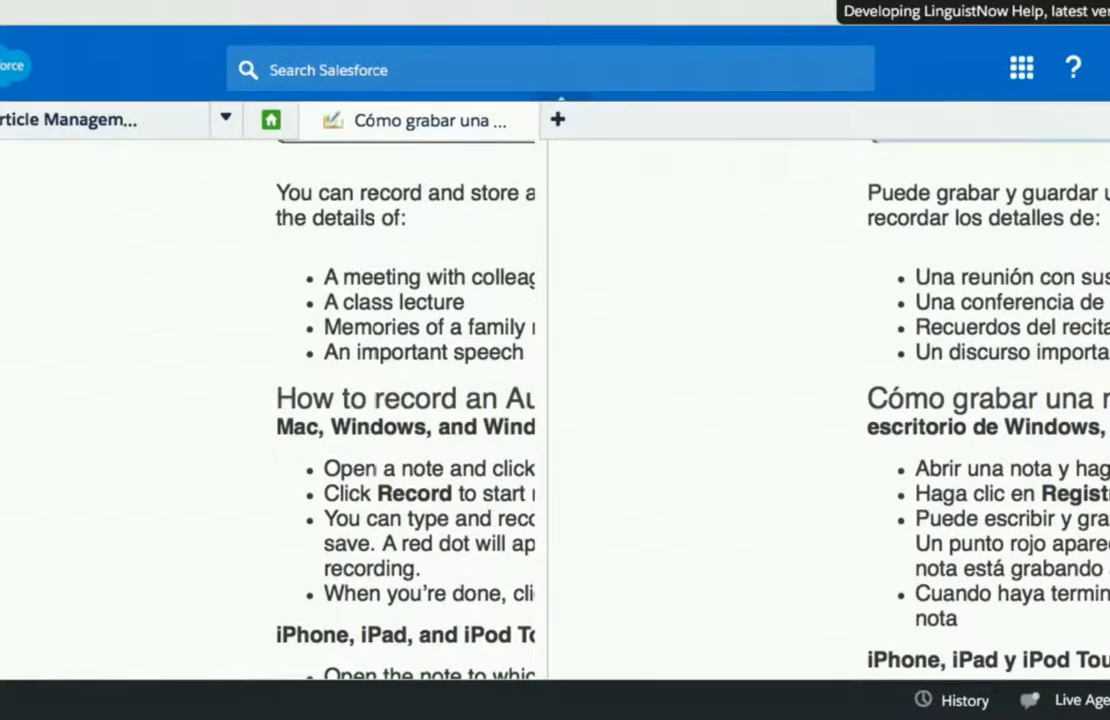
scroll(555, 410, down, 2)
scroll(555, 410, up, 15)
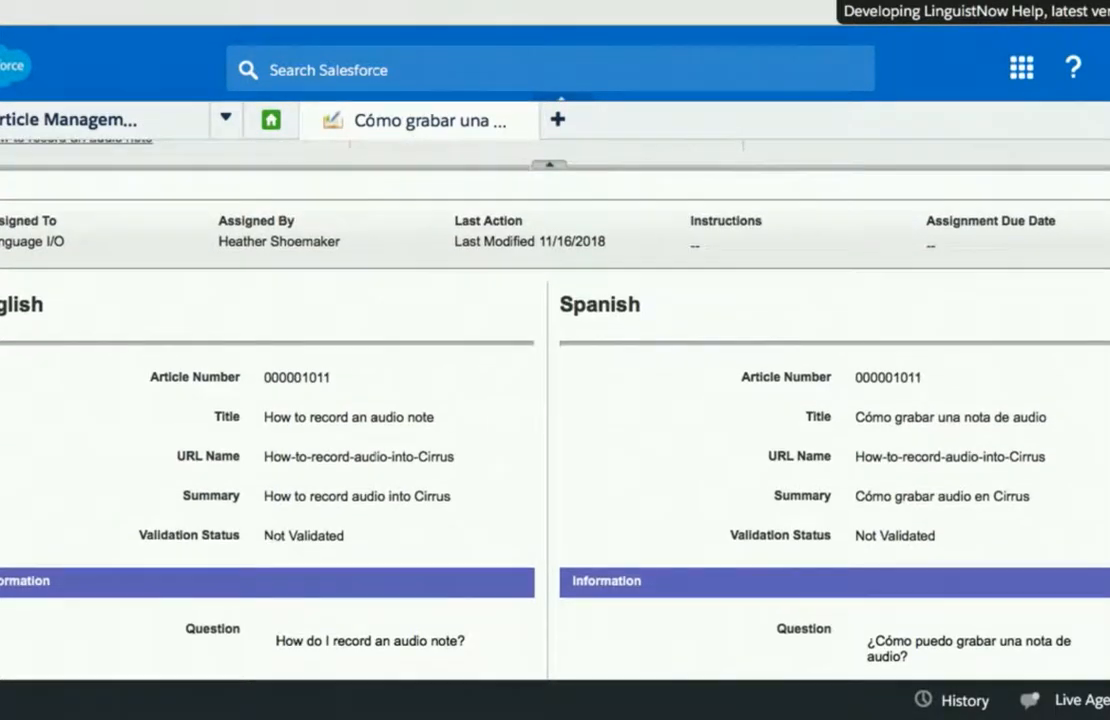
scroll(555, 400, up, 2)
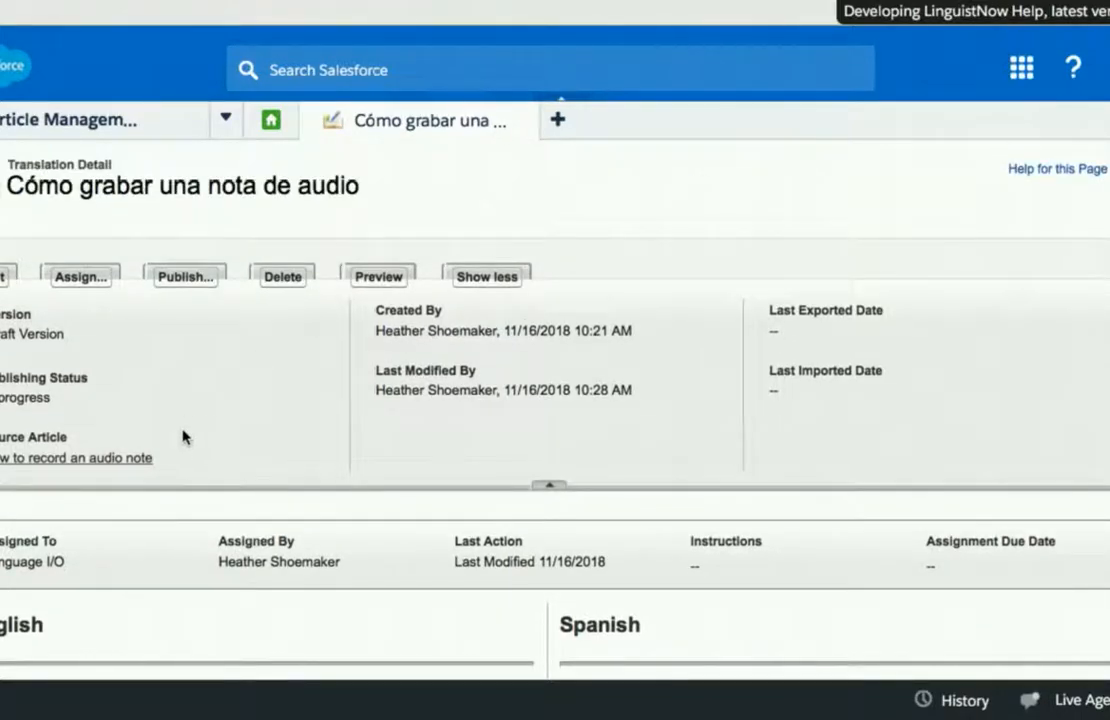